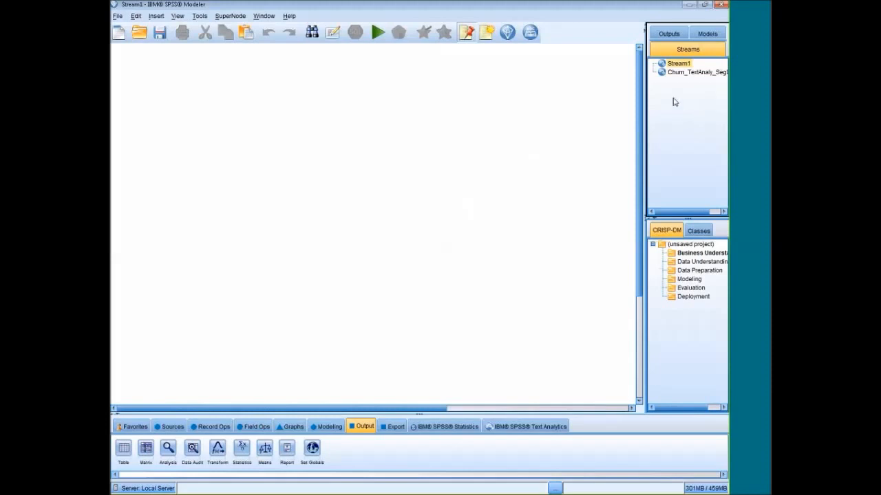
click(646, 28)
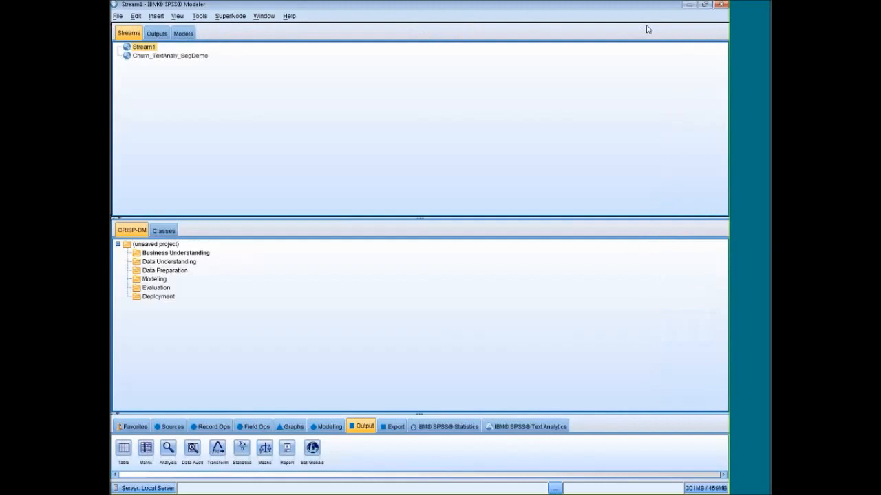
click(112, 35)
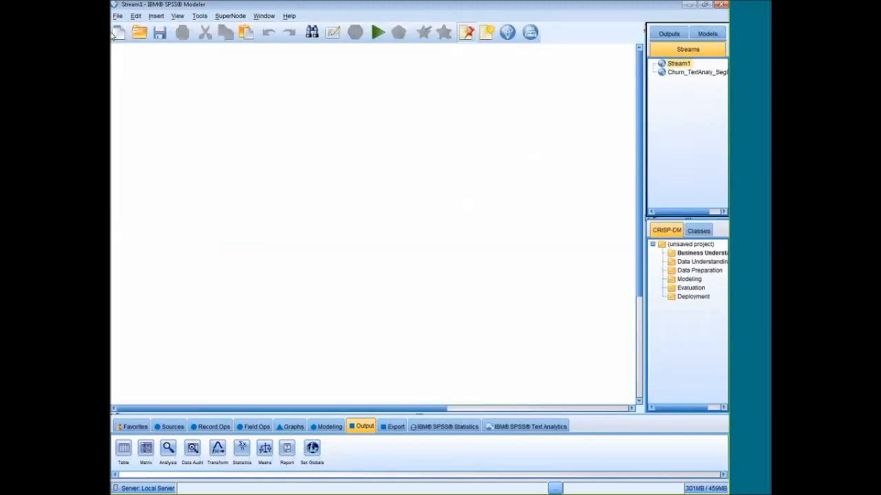
click(646, 27)
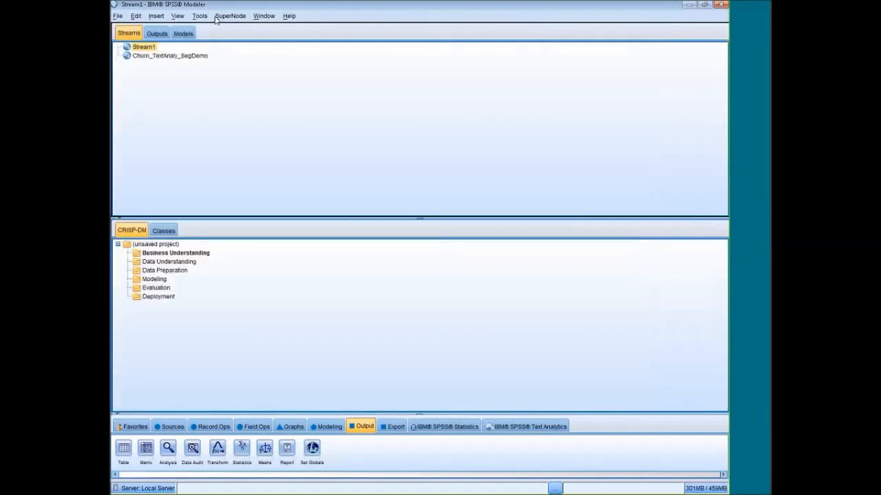
click(113, 32)
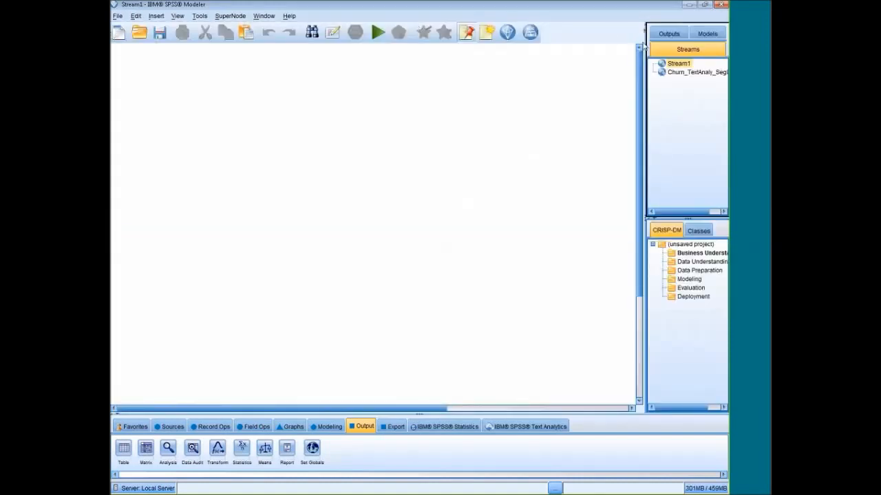
Step: Narrow the managers pane to widen the canvas and switch to the Churn_TextAnaly_SegDemo stream
drag(645, 62, 724, 61)
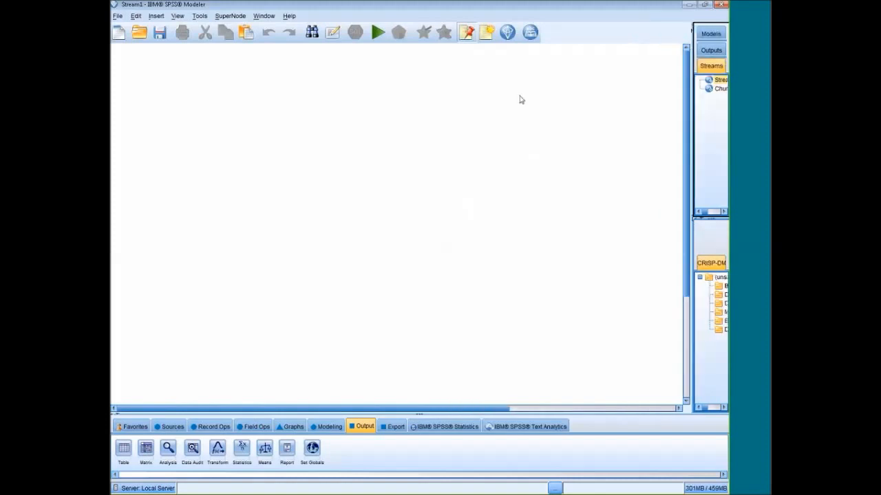
click(719, 89)
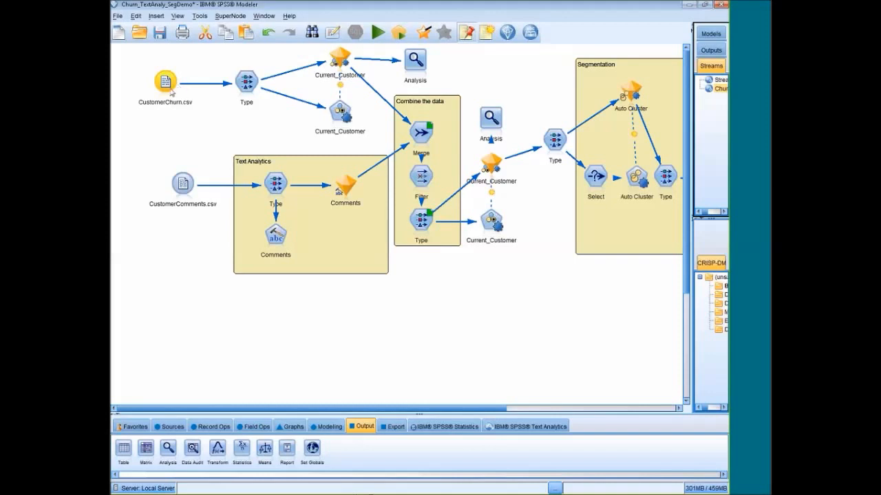
Step: Add a Table output node connected to the CustomerChurn.csv source and place it just below that source
click(166, 92)
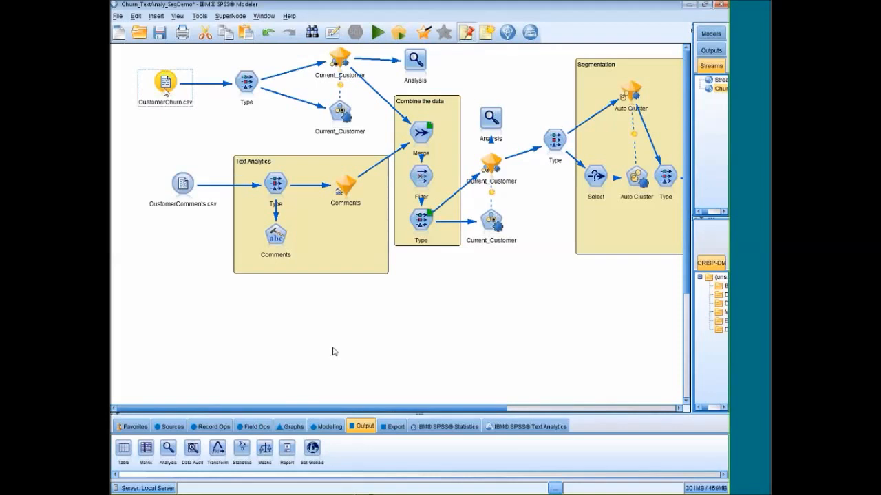
click(132, 445)
double_click(132, 447)
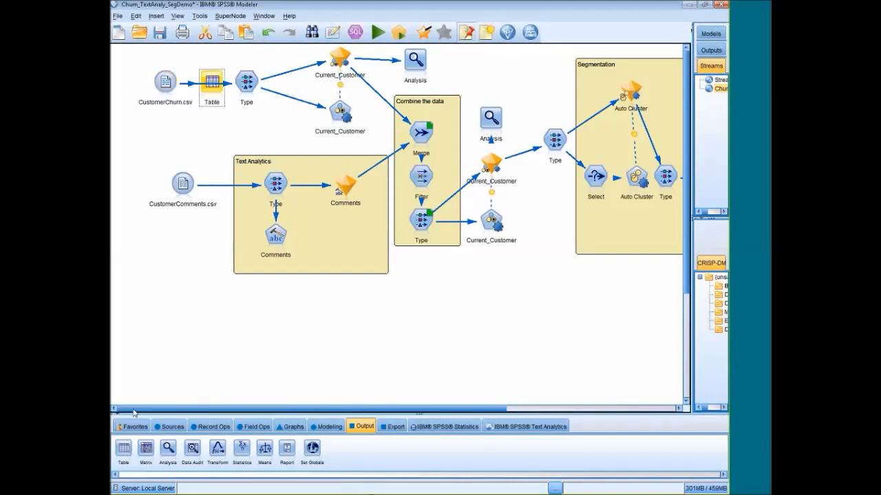
drag(220, 103, 163, 153)
Step: Run the Table node attached to CustomerChurn.csv to list its records
double_click(150, 141)
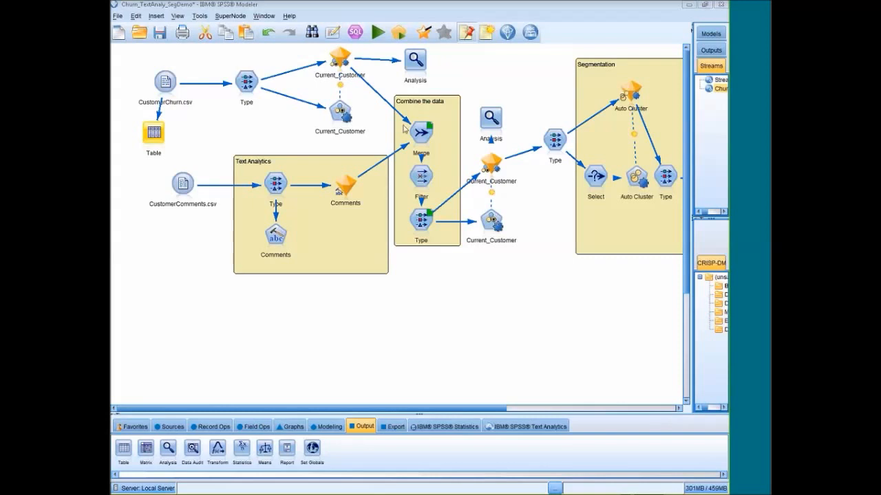
double_click(153, 133)
click(331, 300)
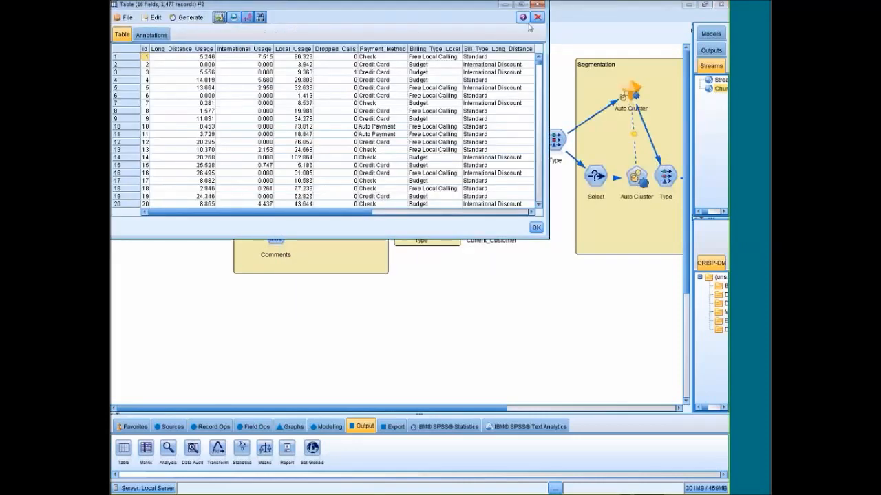
Step: Enlarge the table output, examine the customer fields across to Current_Customer, and close the table
click(524, 6)
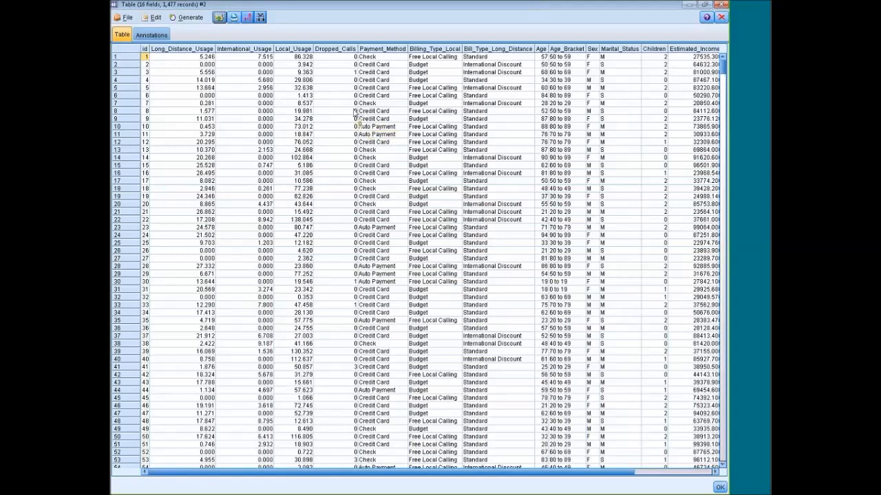
drag(365, 472, 500, 473)
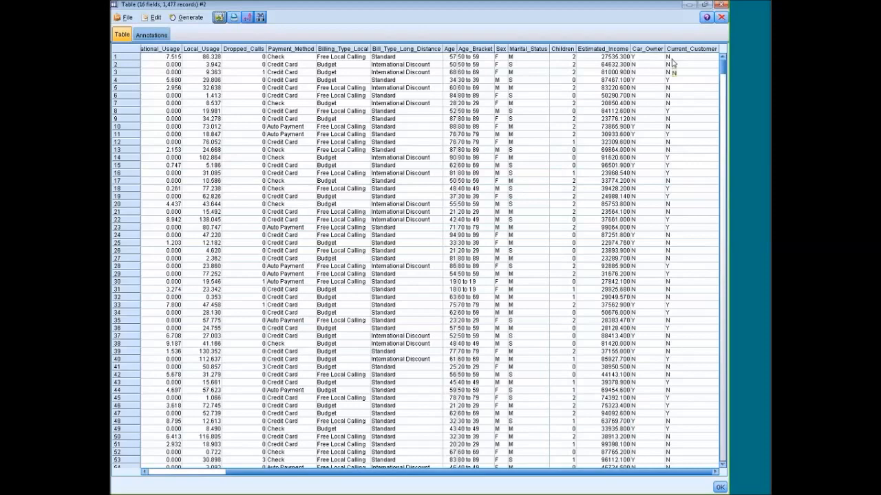
click(672, 60)
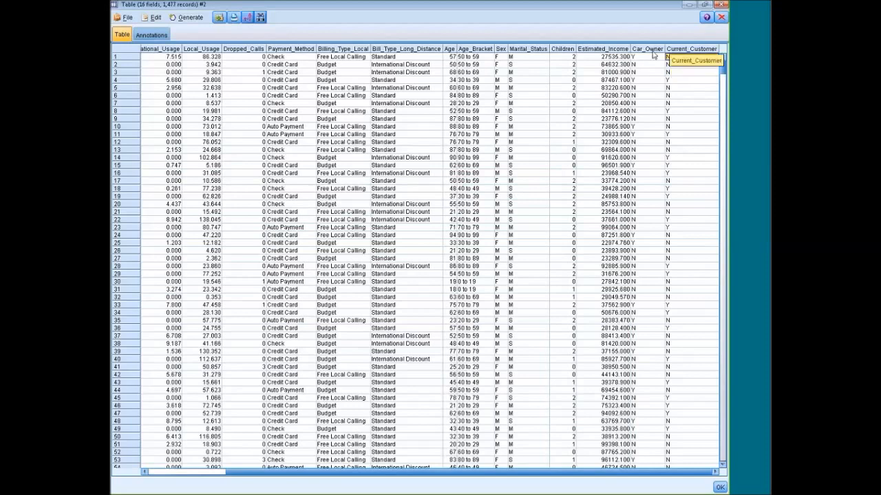
click(720, 18)
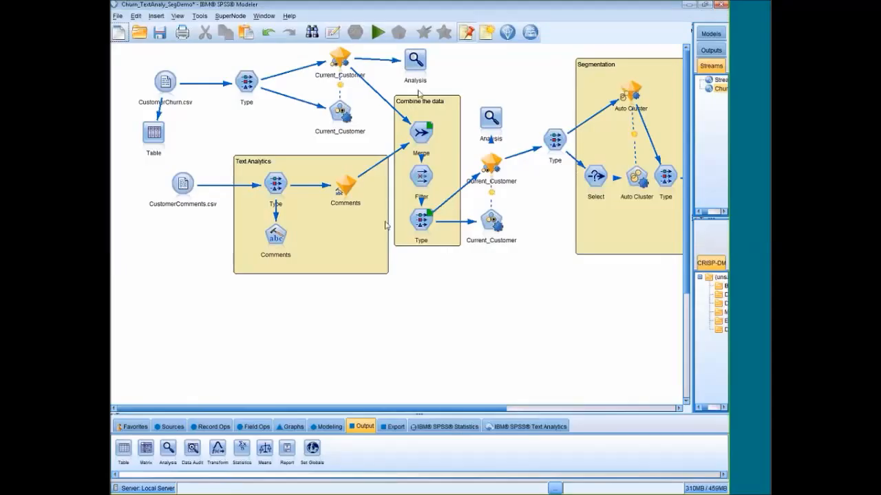
Step: Examine the field measurements and roles in the Type node fed by CustomerChurn.csv, then close it
click(252, 98)
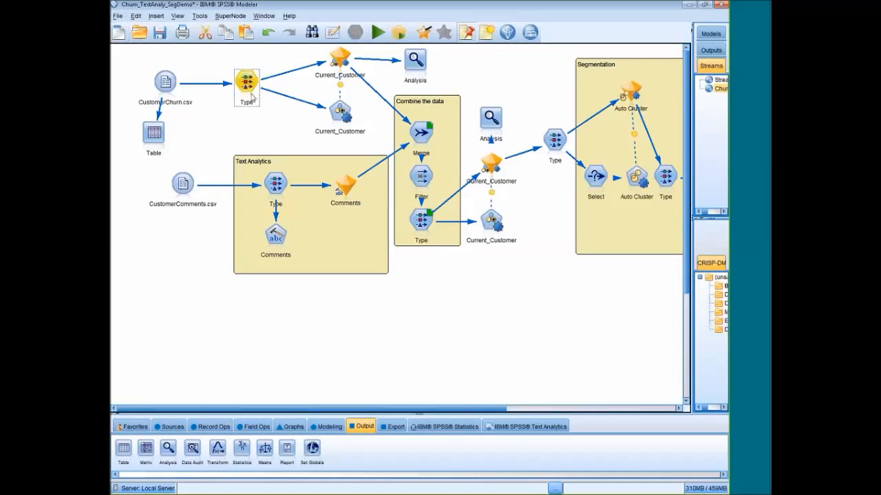
double_click(249, 94)
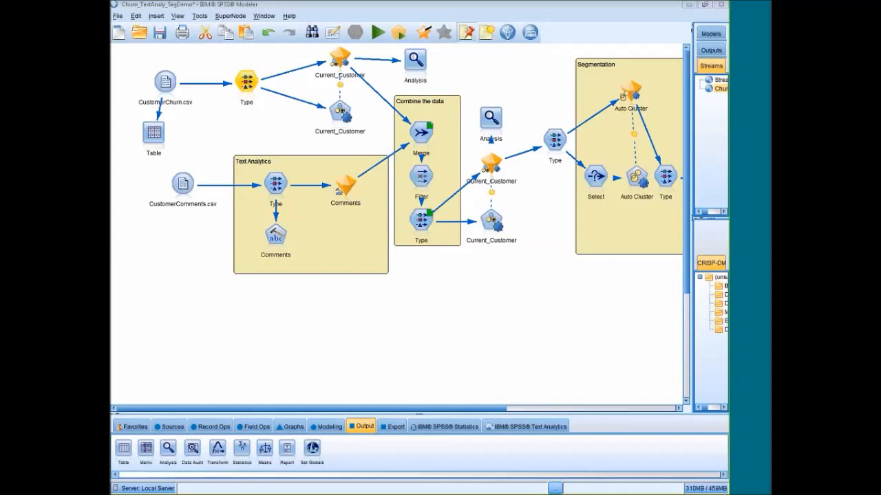
double_click(246, 82)
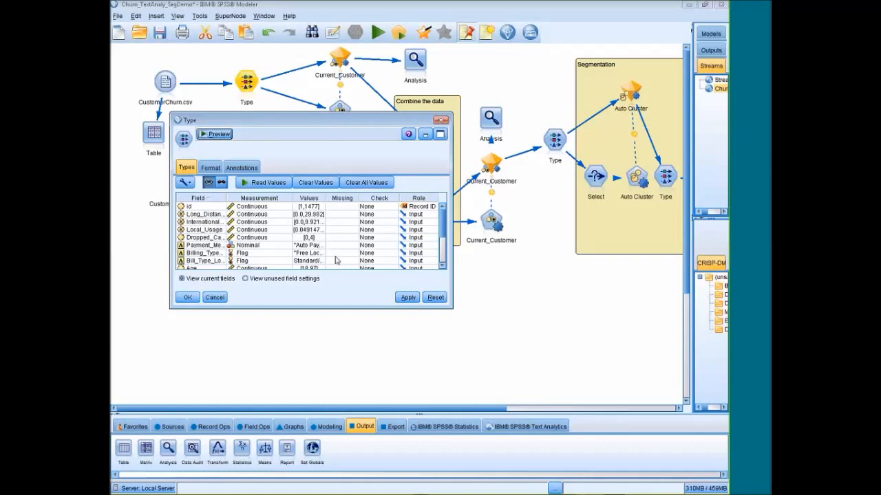
click(441, 136)
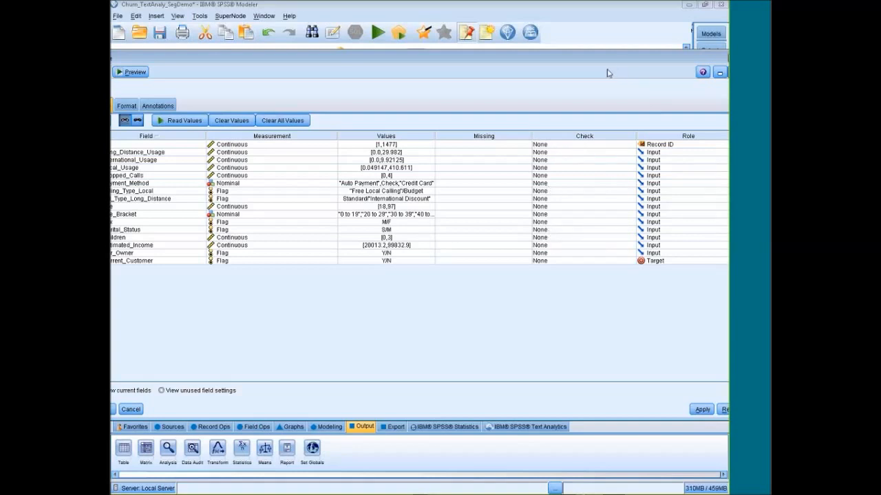
drag(618, 64, 588, 78)
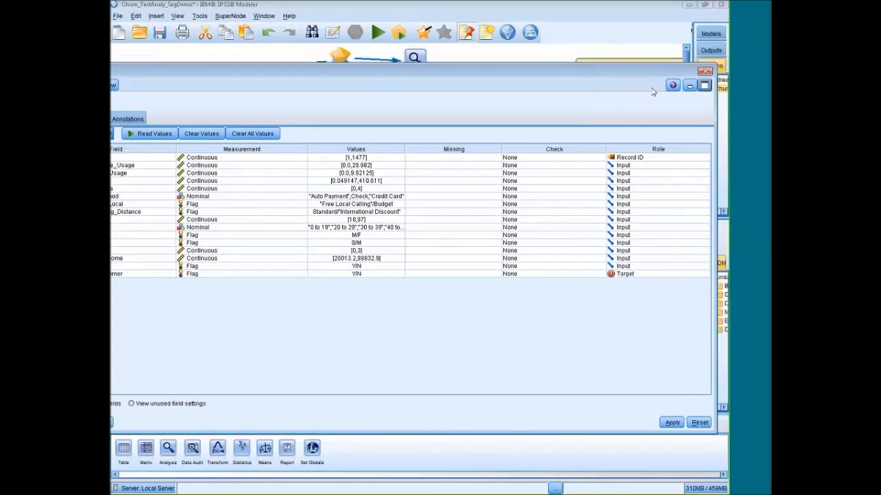
click(704, 73)
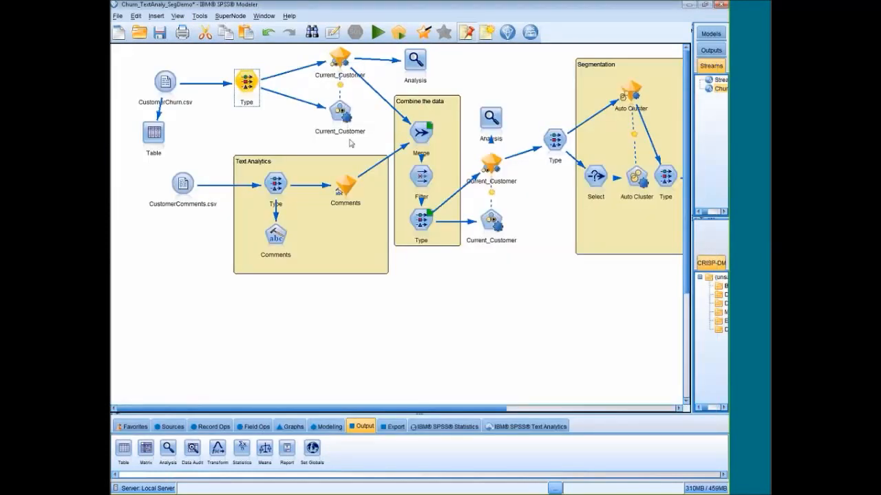
Step: Review the model settings and the algorithms used in the Current_Customer modeling node after the churn Type node, then close it
click(339, 114)
double_click(336, 117)
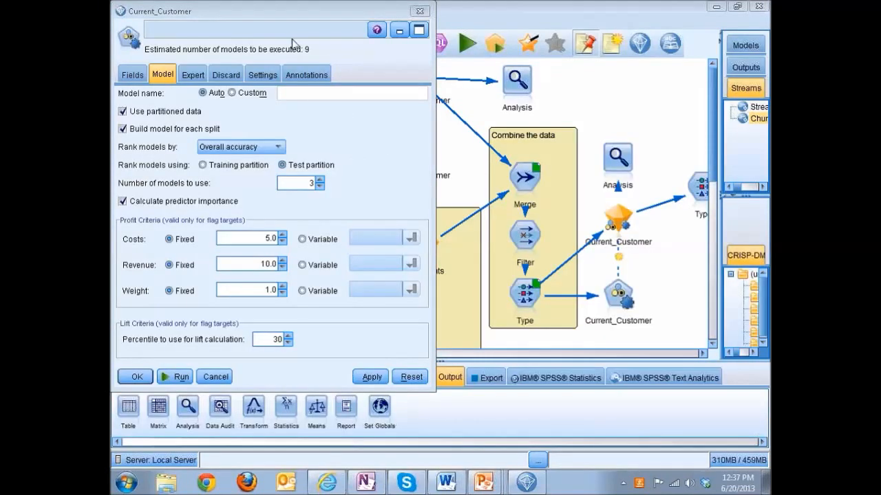
drag(256, 18, 272, 36)
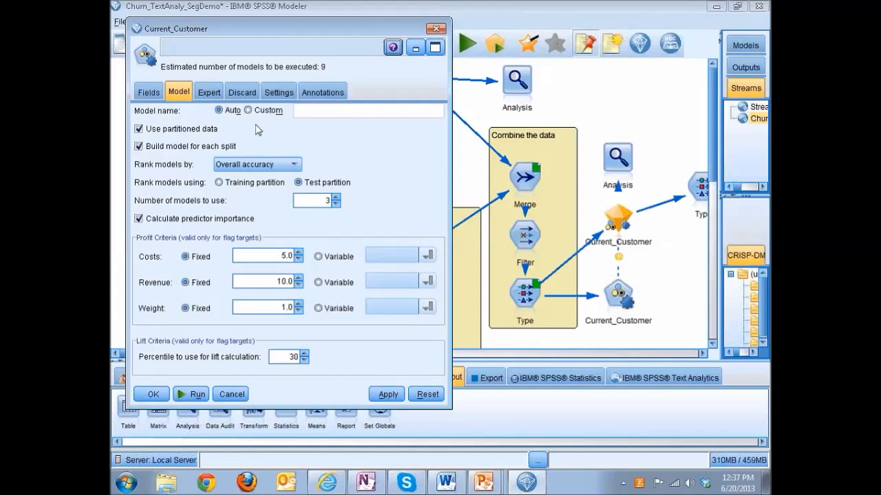
click(208, 95)
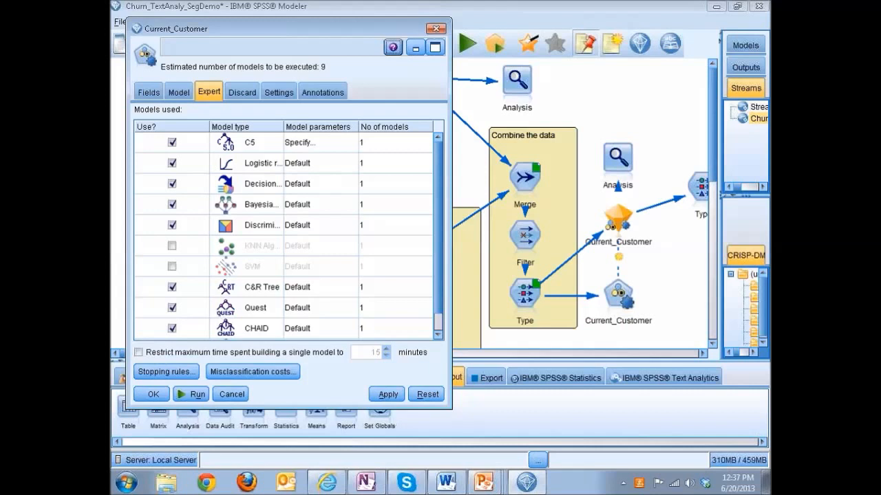
scroll(221, 195, down, 1)
scroll(241, 220, up, 1)
drag(221, 30, 231, 62)
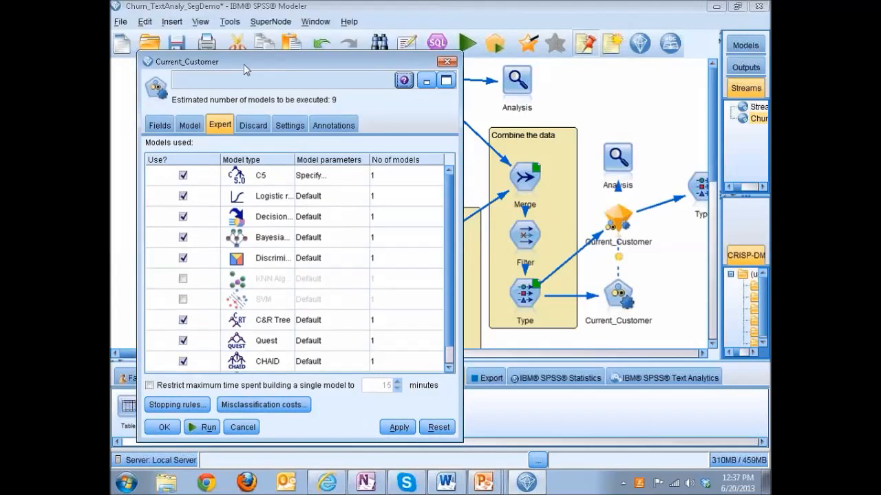
click(446, 61)
Step: Open the upper Current_Customer model nugget and call up the details of its C5 1 model
click(418, 78)
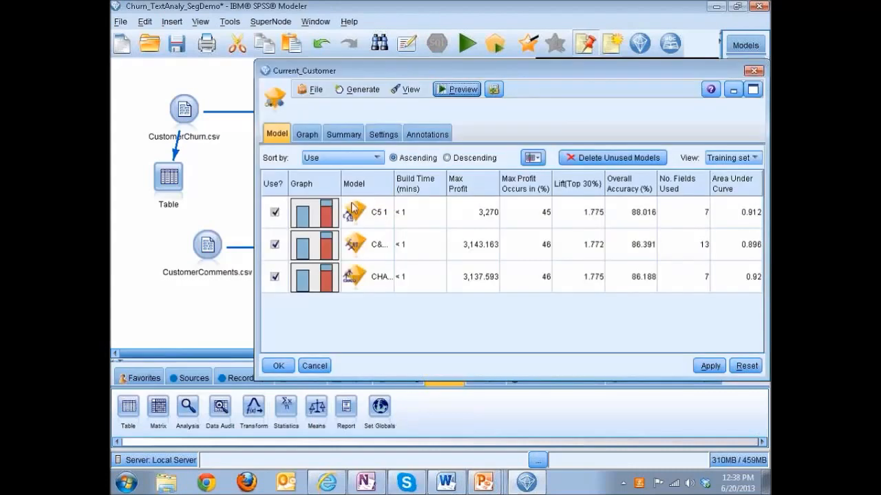
drag(548, 68, 439, 66)
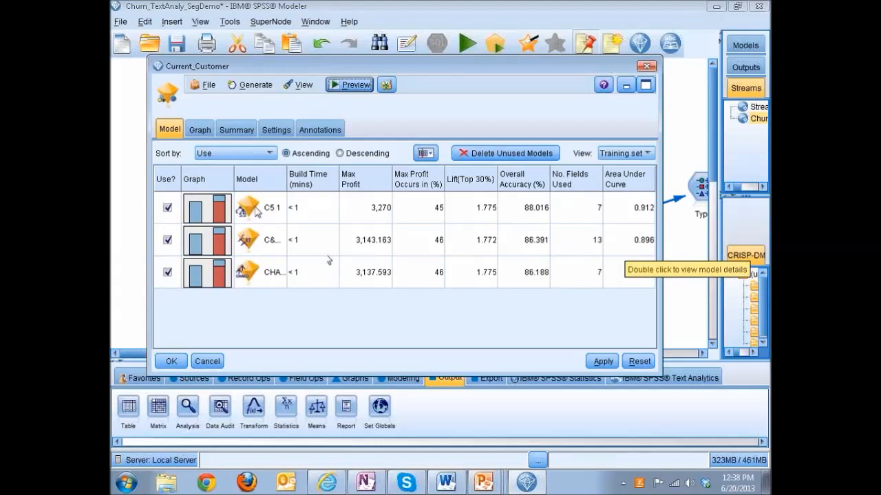
click(255, 211)
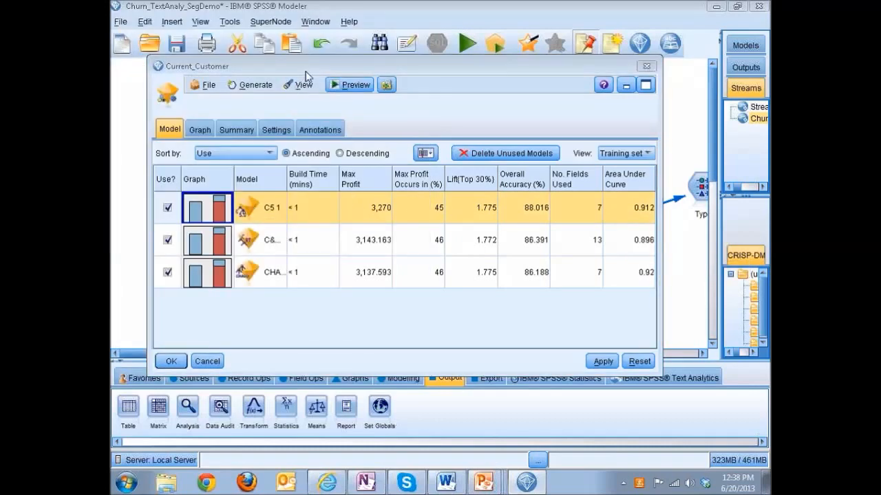
double_click(282, 207)
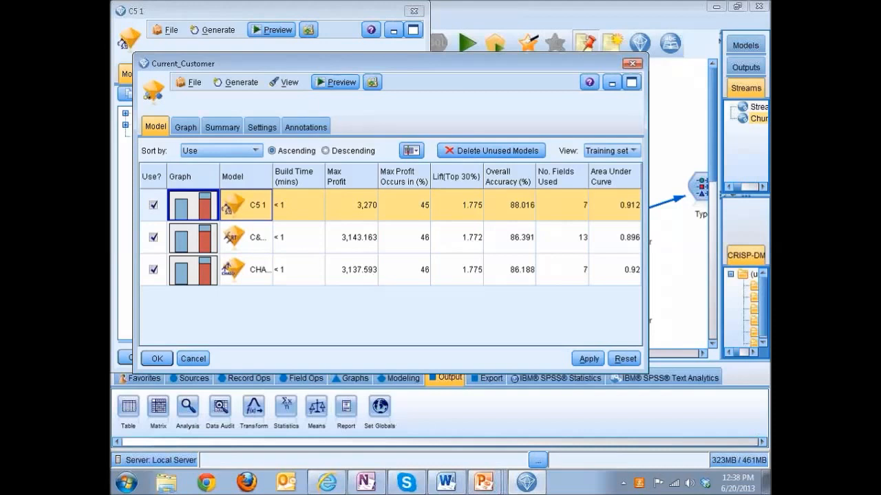
double_click(256, 210)
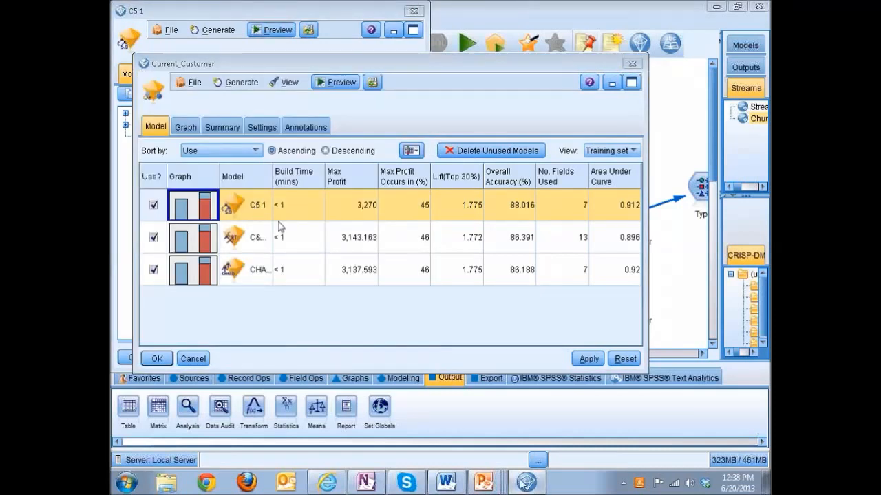
click(612, 85)
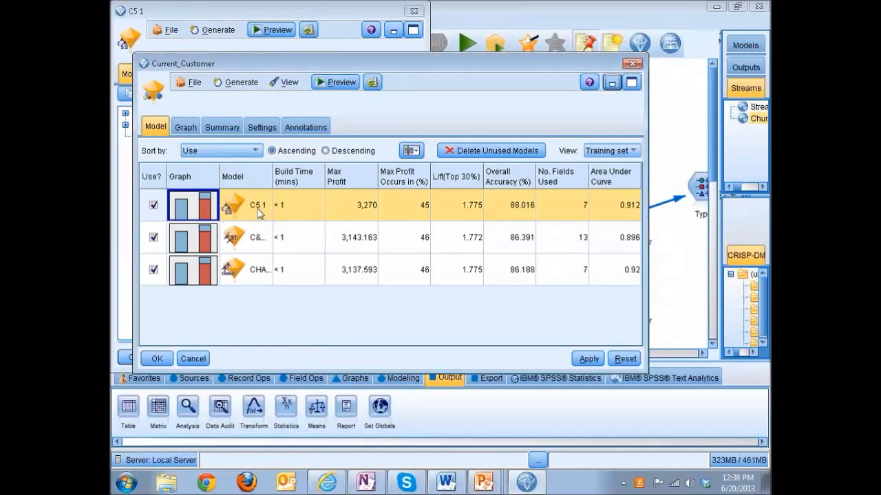
click(534, 489)
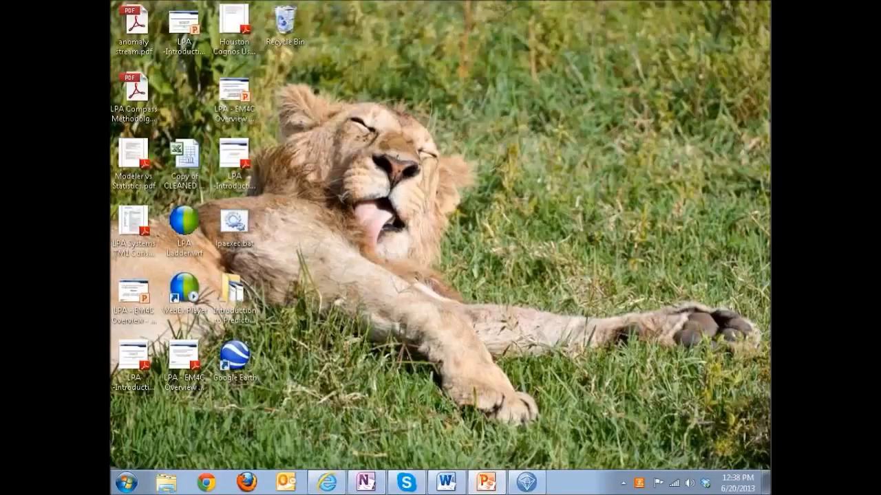
click(531, 486)
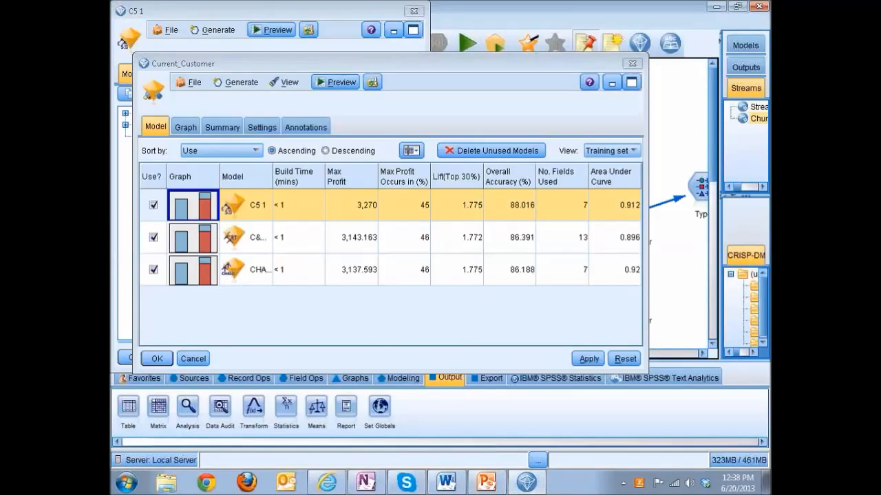
Step: Bring up the C5 1 model details, expand all its rules, and return to the Current_Customer model list
double_click(248, 207)
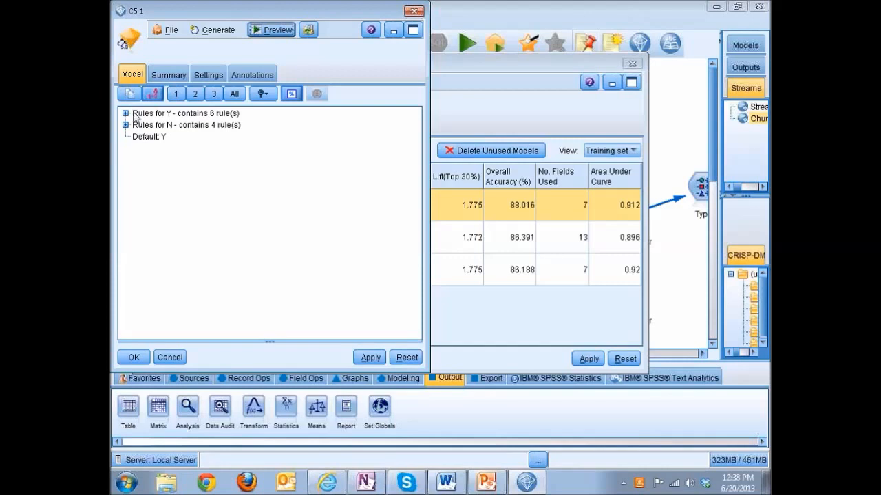
click(235, 97)
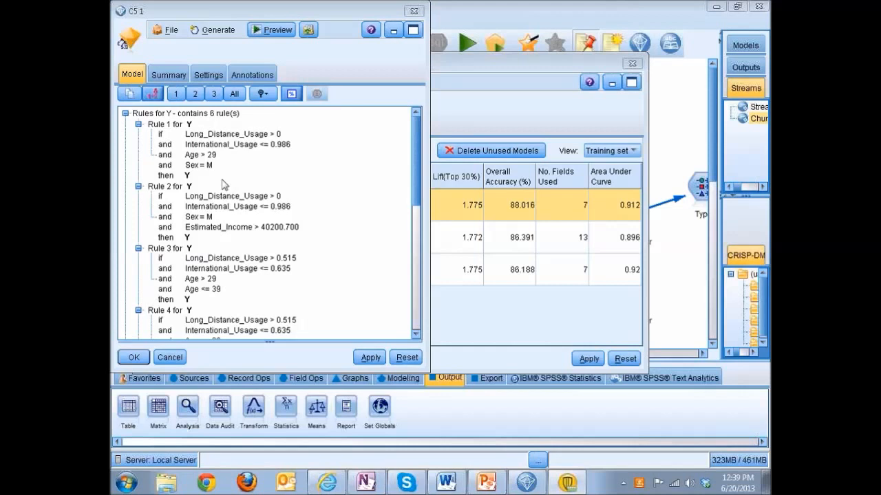
click(440, 177)
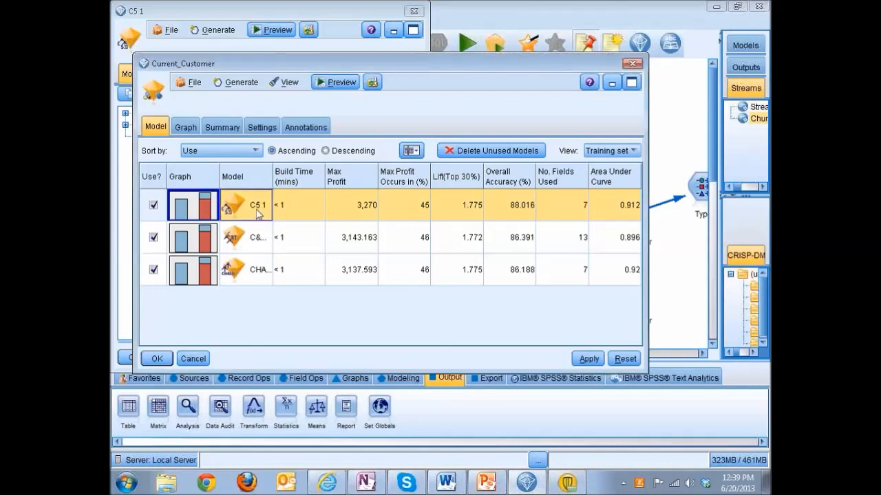
Step: Move the Current_Customer model list aside and close it to uncover the C5 1 rule details
drag(265, 63, 340, 94)
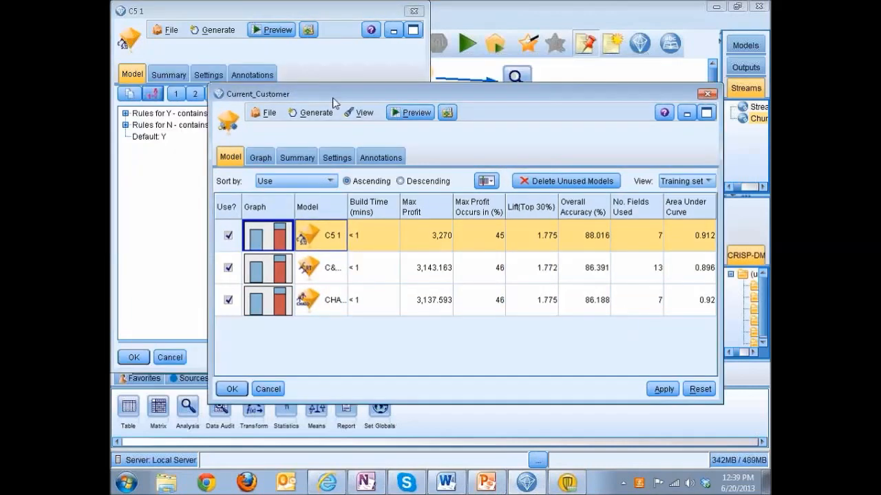
click(166, 160)
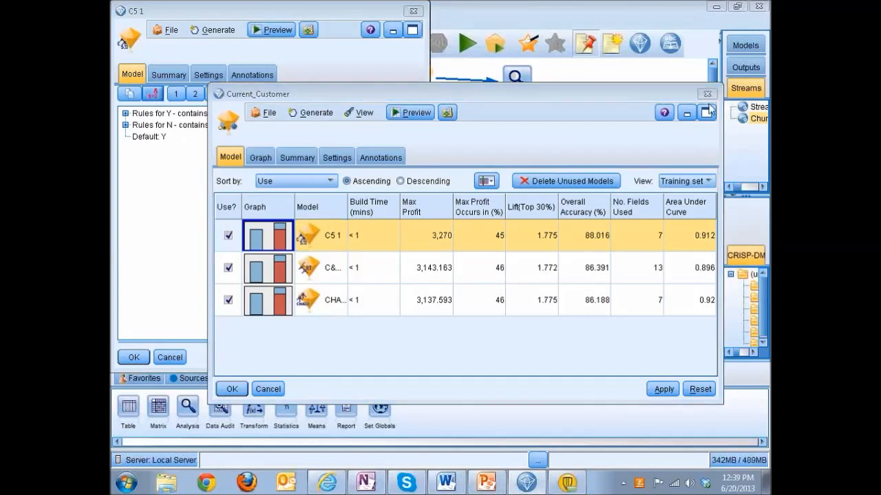
click(700, 112)
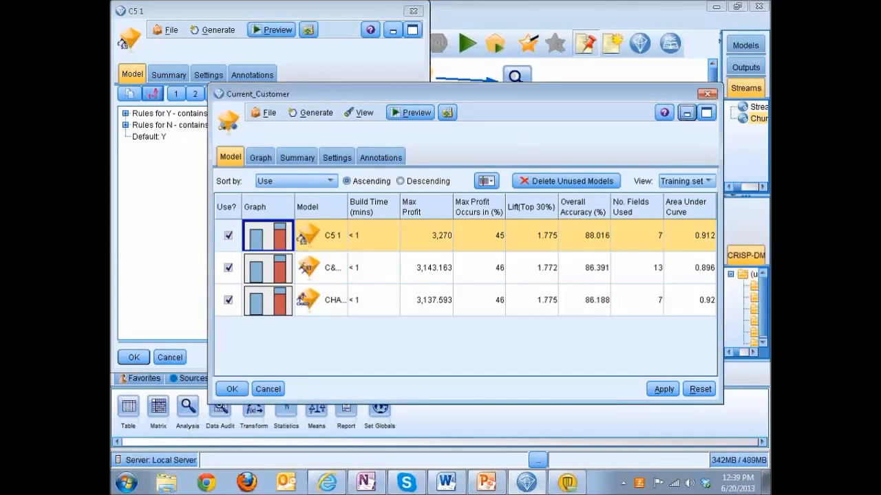
click(265, 56)
drag(282, 12, 287, 22)
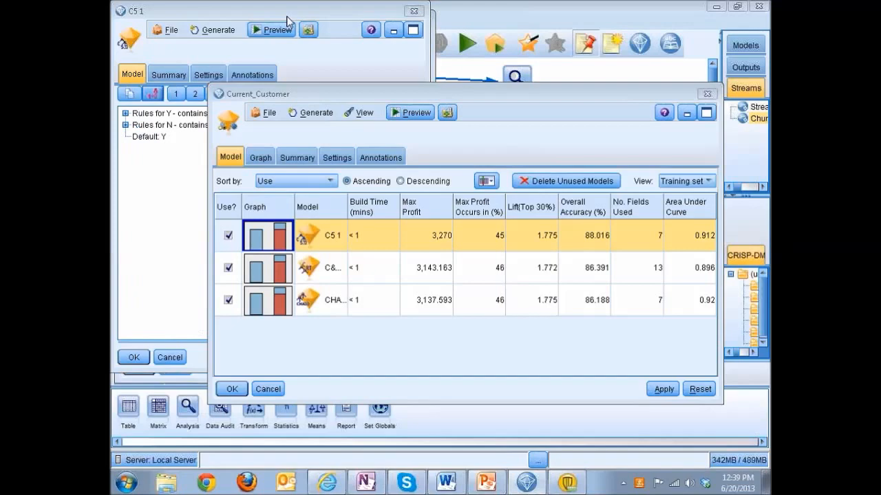
click(303, 93)
drag(303, 91, 435, 204)
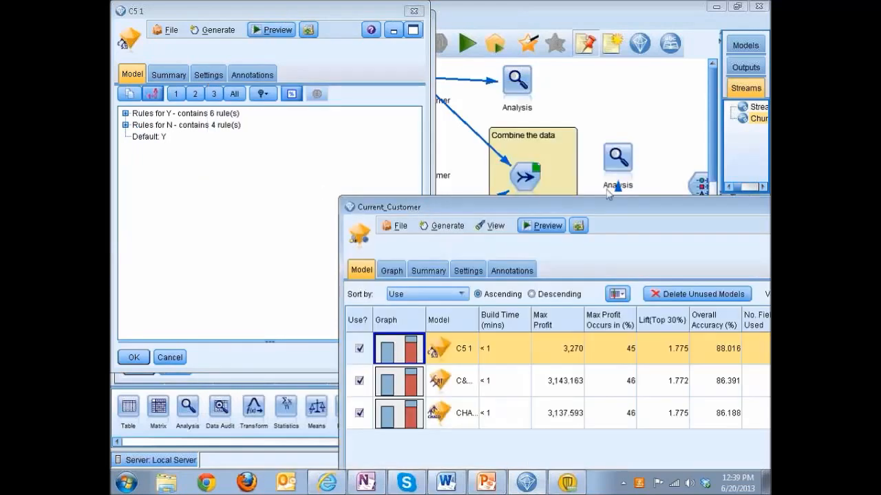
drag(609, 204, 432, 221)
click(641, 240)
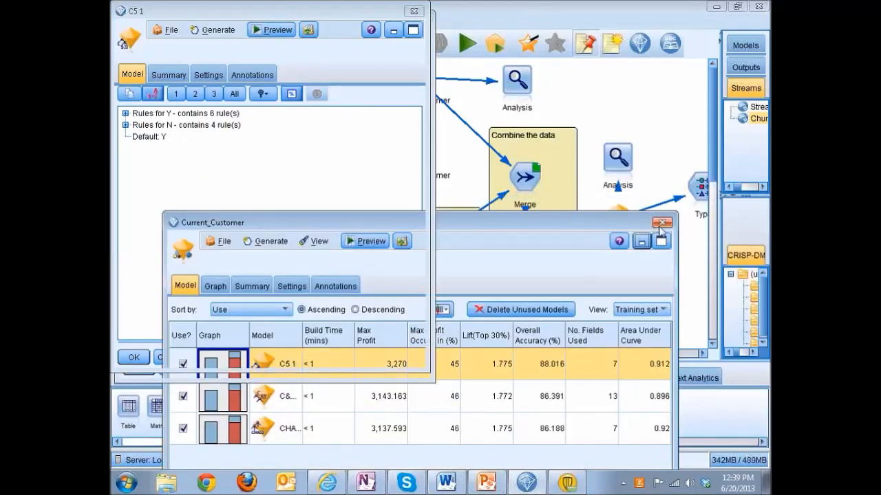
Step: Expand the rules for N in the C5 1 model details and spread out the overlapping C5 1 windows
click(126, 126)
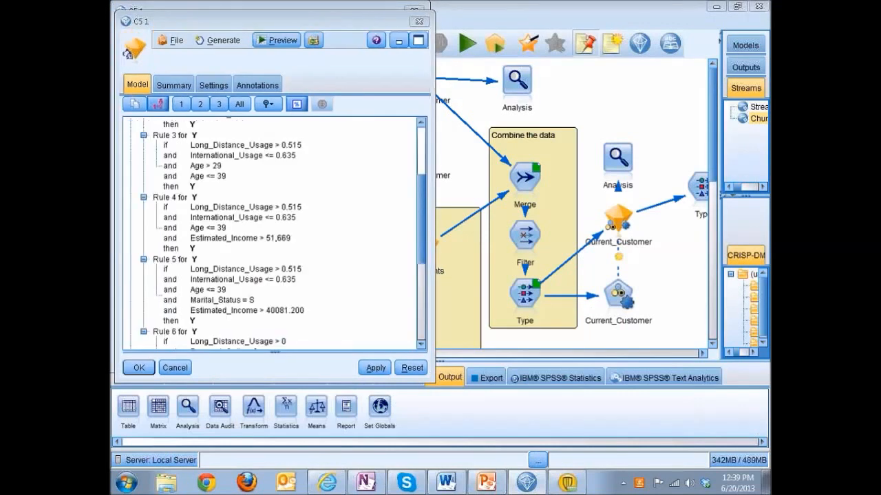
scroll(258, 220, down, 5)
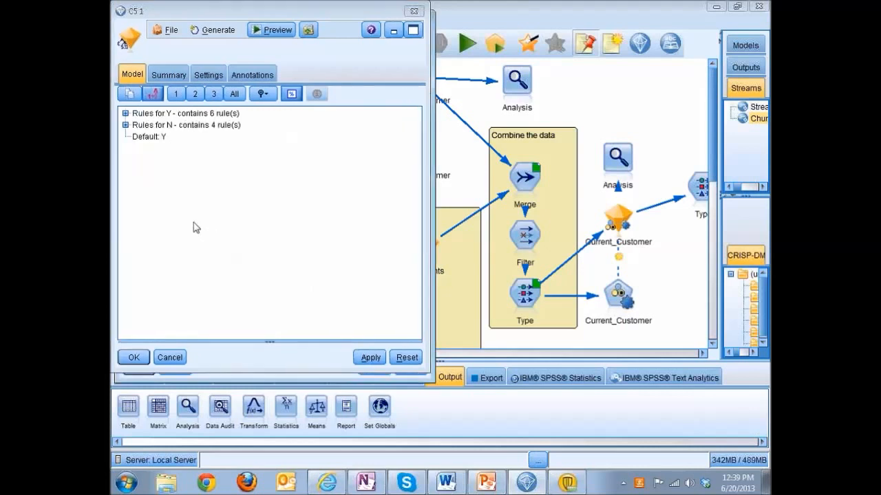
click(125, 125)
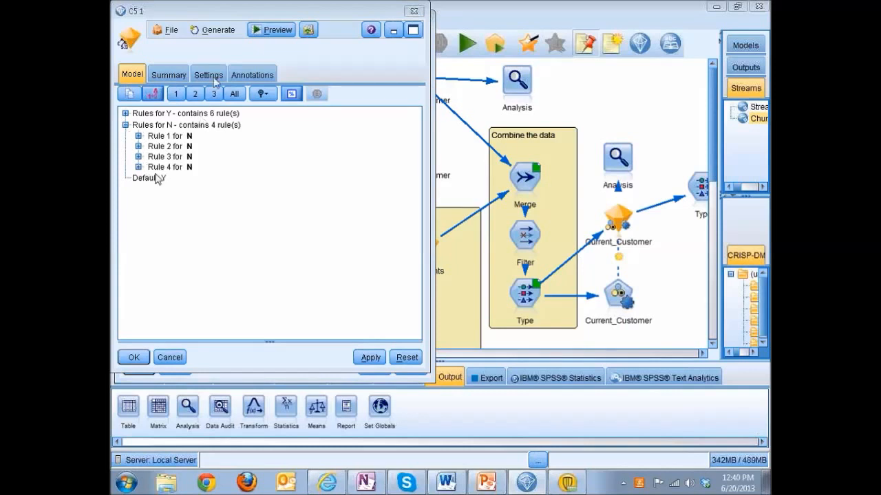
drag(242, 12, 252, 93)
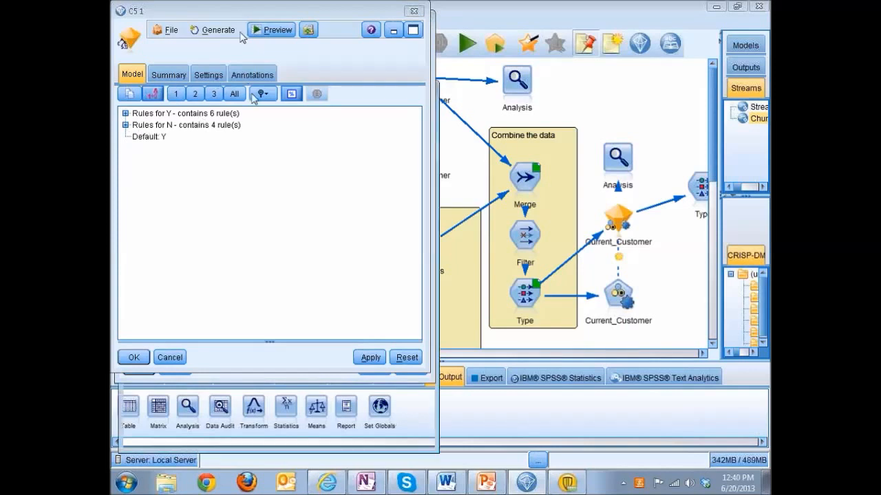
drag(311, 12, 368, 98)
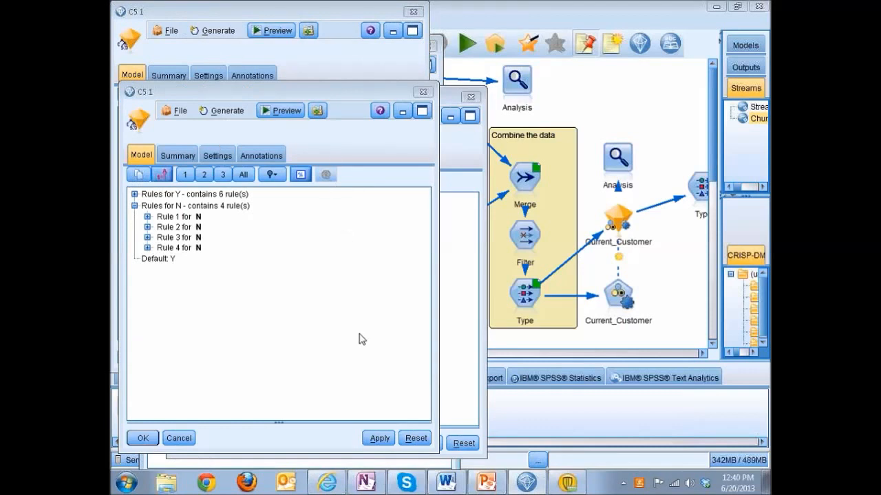
Step: Close all the open C5 1 detail windows to return to the stream canvas
click(142, 438)
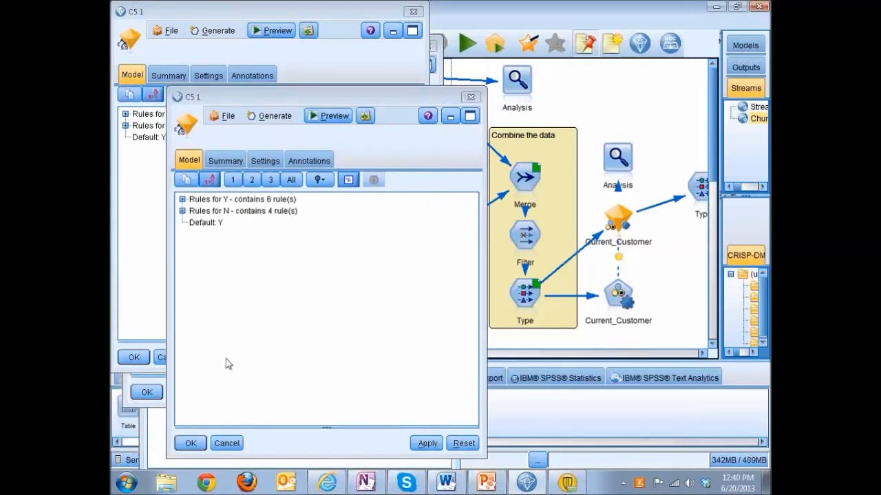
click(190, 443)
click(133, 357)
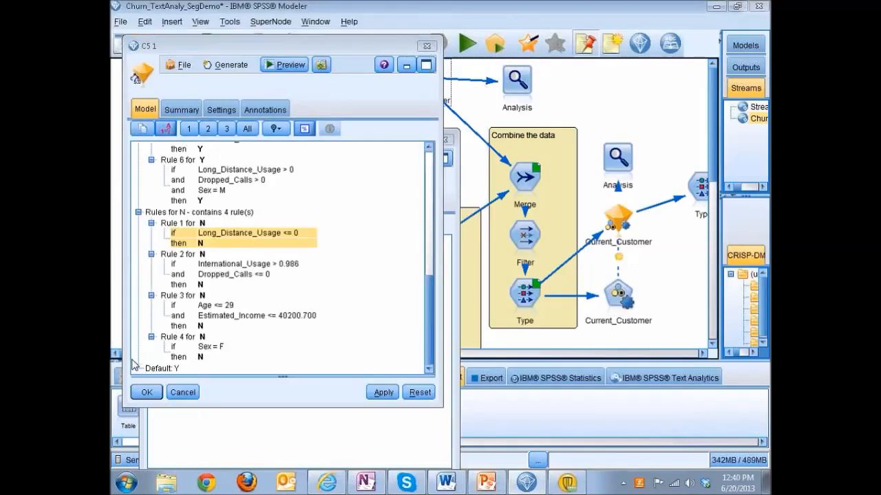
click(142, 391)
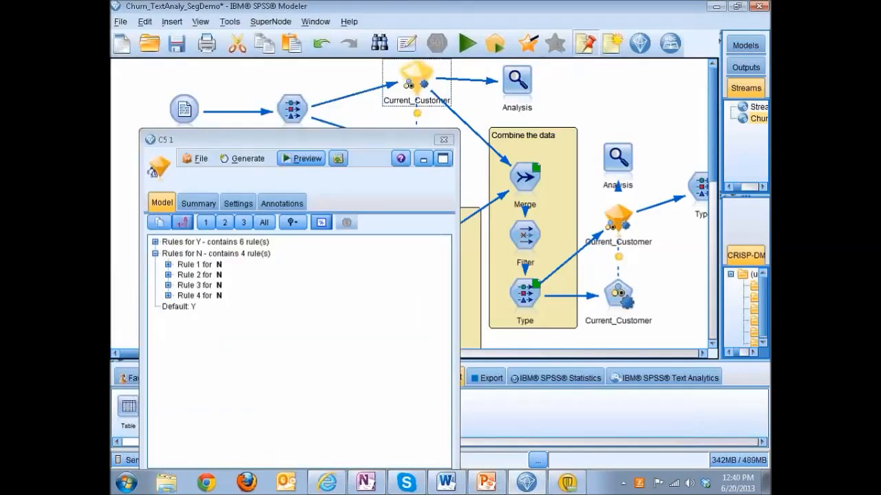
click(444, 141)
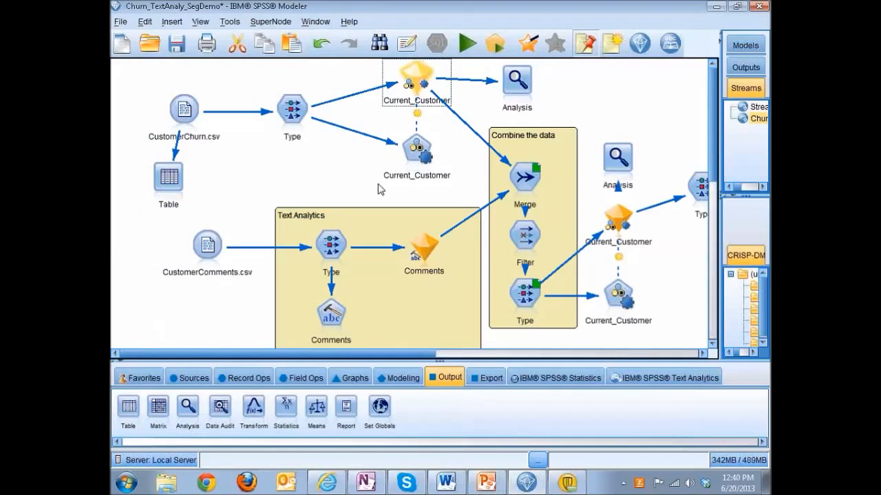
Step: Run the Analysis node attached to the upper Current_Customer nugget, review the prediction accuracy, and close the results
click(514, 100)
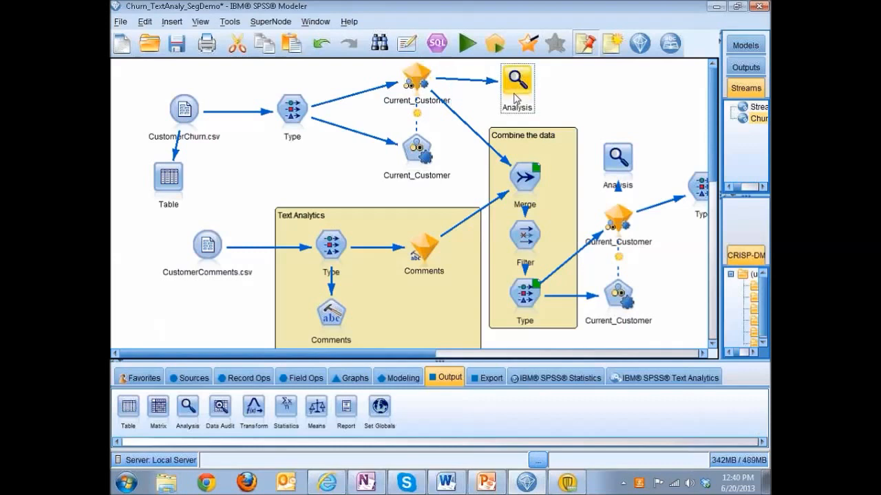
double_click(517, 97)
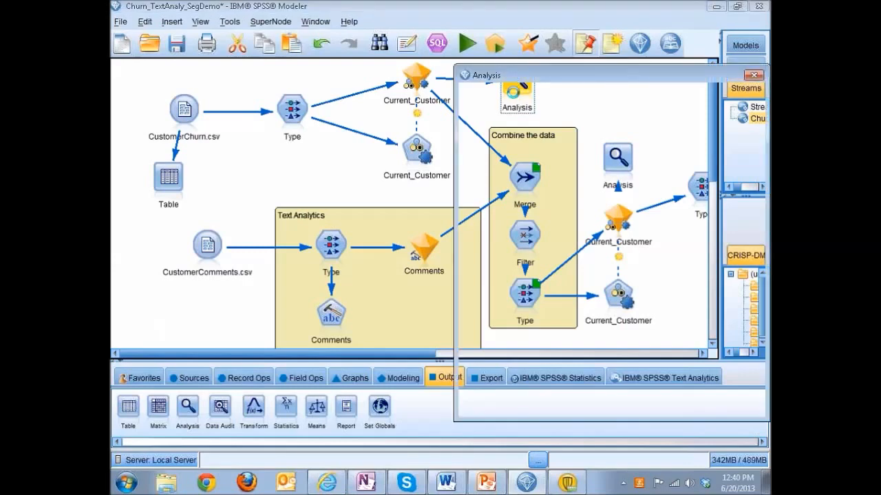
drag(606, 84, 344, 76)
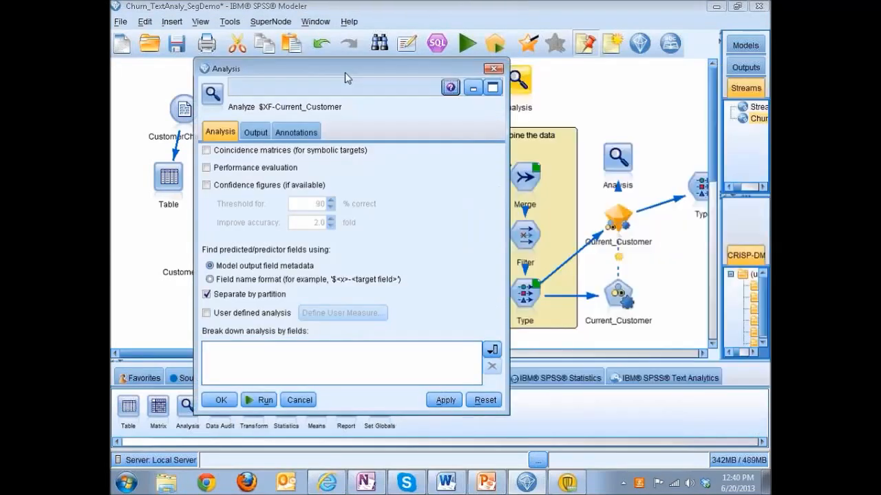
click(258, 401)
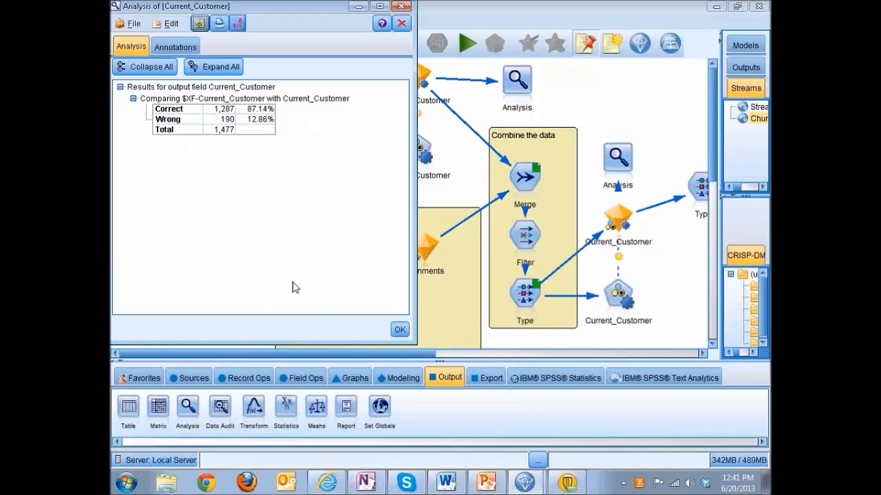
click(399, 330)
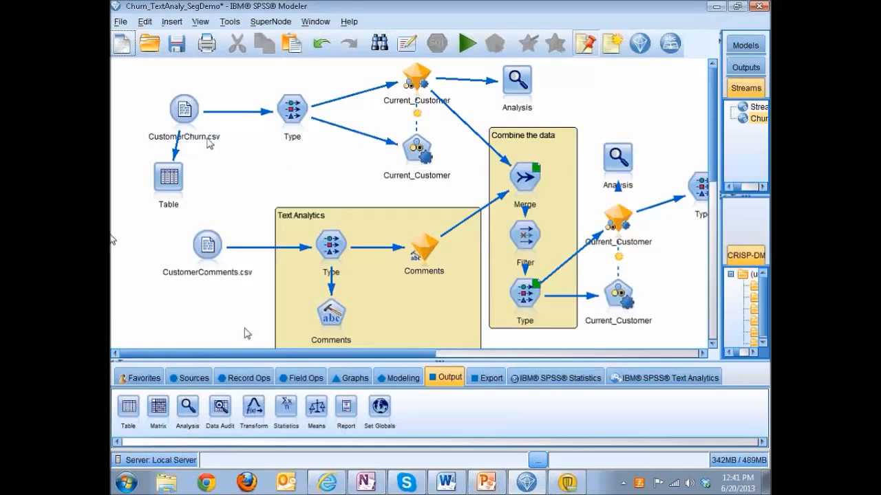
Step: Attach a Table node to the CustomerComments.csv source, place it below the source, and run it
click(206, 244)
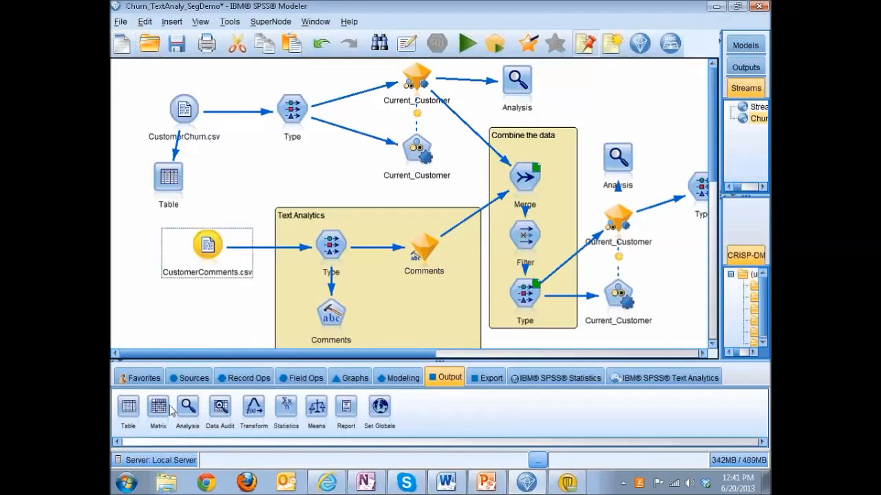
click(136, 415)
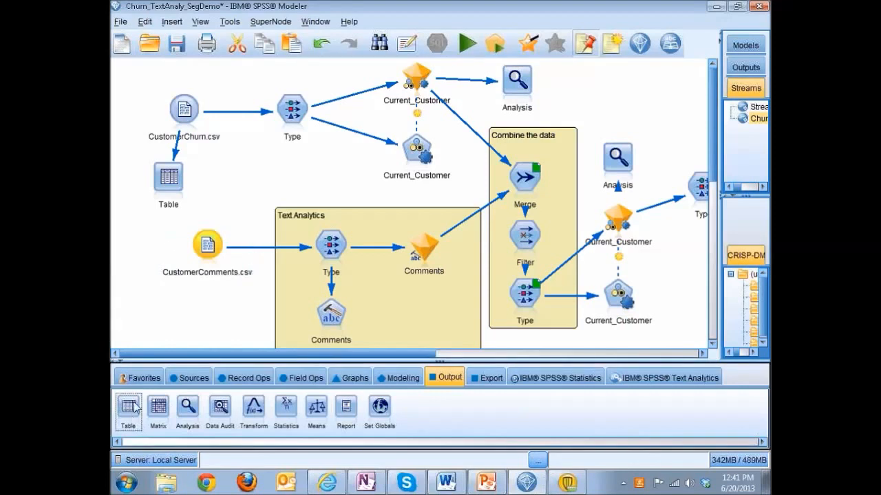
double_click(134, 408)
drag(269, 258, 210, 307)
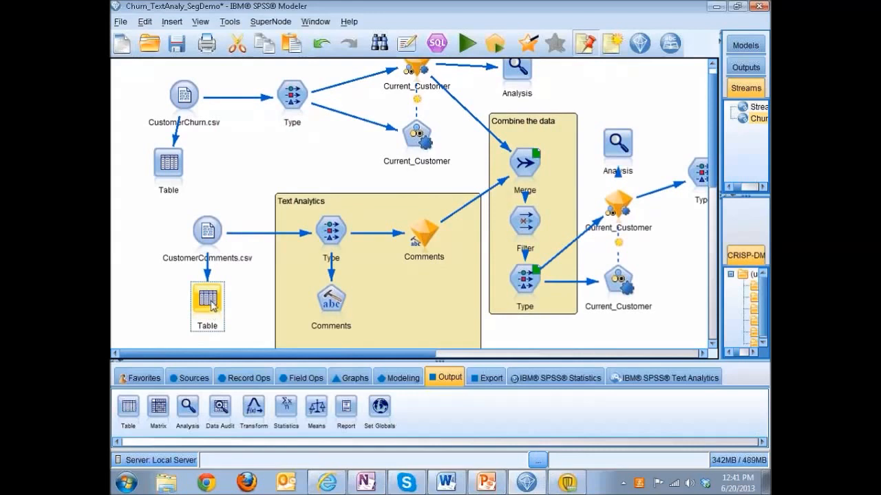
double_click(210, 301)
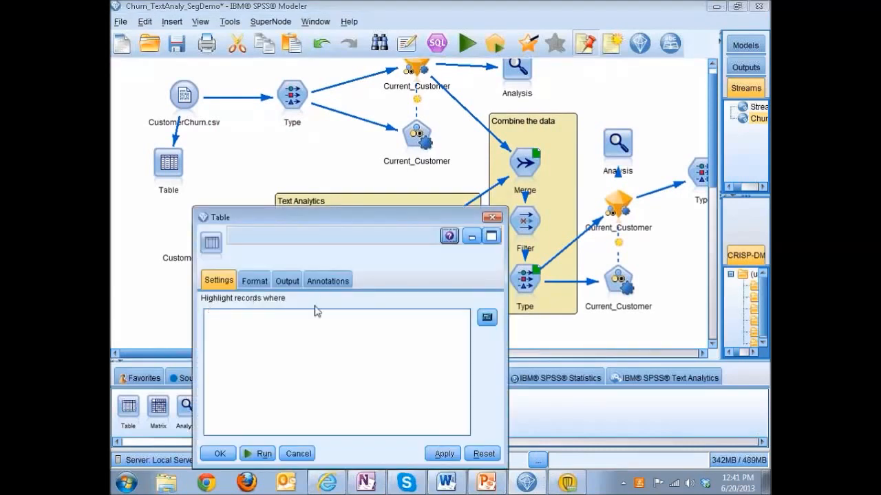
click(261, 455)
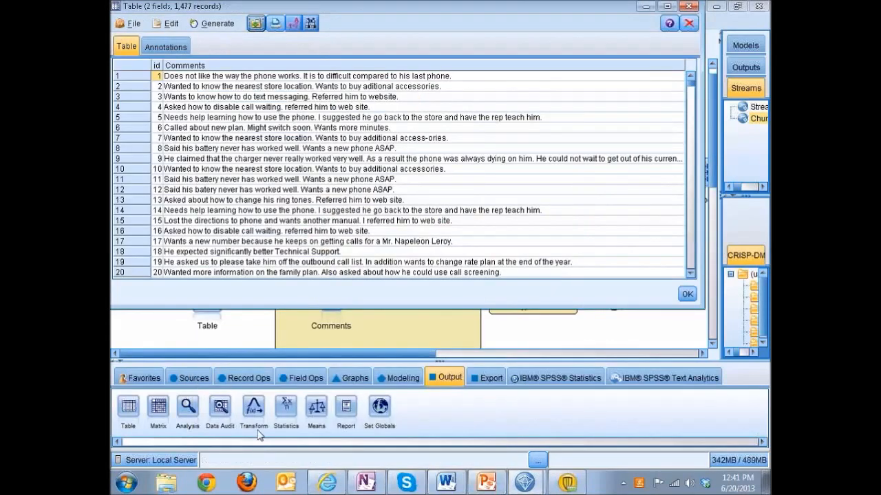
Step: Browse the customer comments in the table output, widening the id column for readability, and close the table
scroll(391, 202, down, 2)
scroll(391, 202, down, 1)
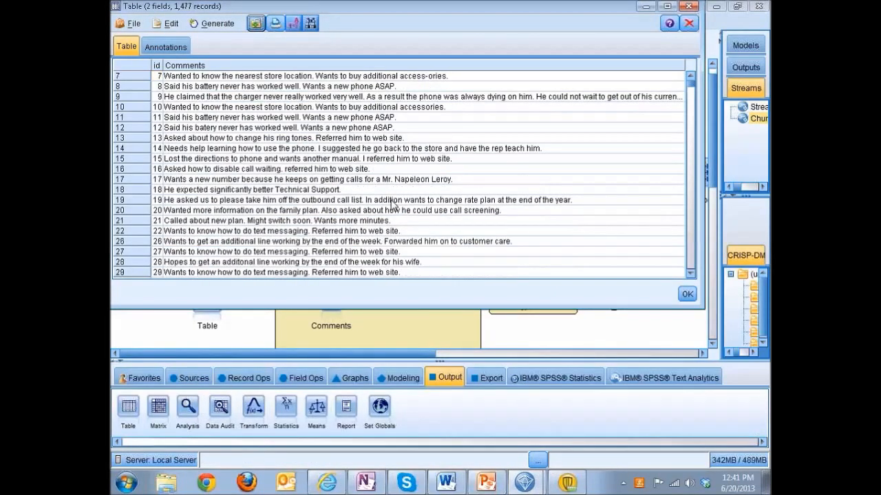
scroll(392, 204, down, 4)
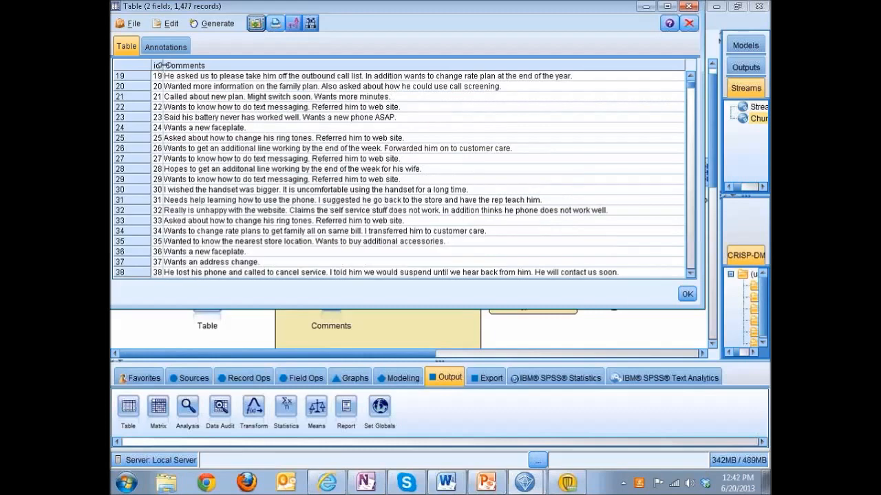
drag(163, 64, 194, 64)
scroll(458, 160, down, 11)
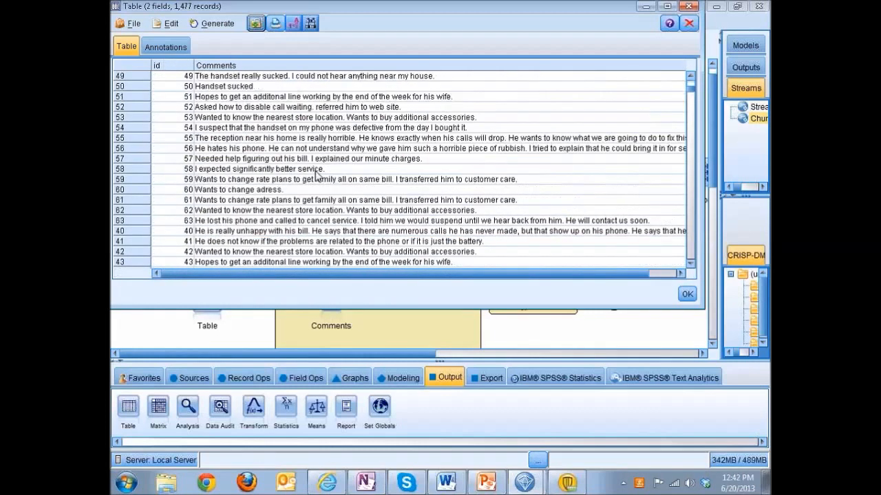
drag(691, 94, 692, 103)
scroll(478, 159, up, 9)
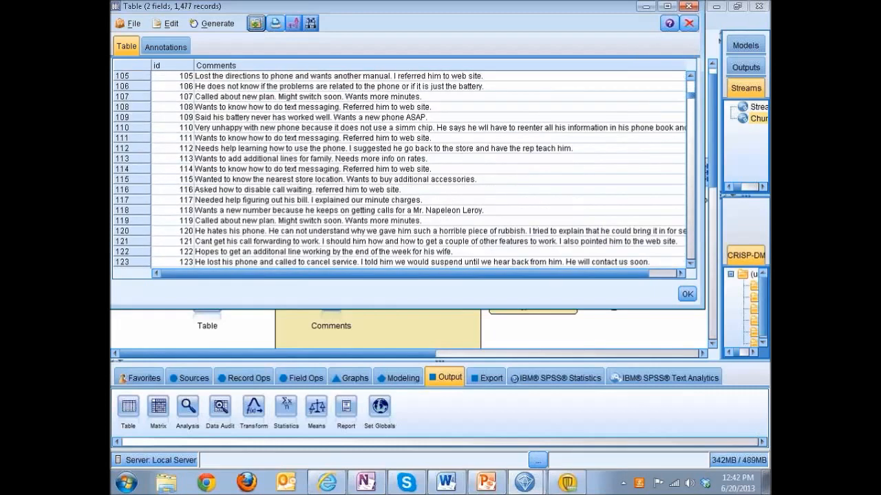
scroll(175, 207, down, 1)
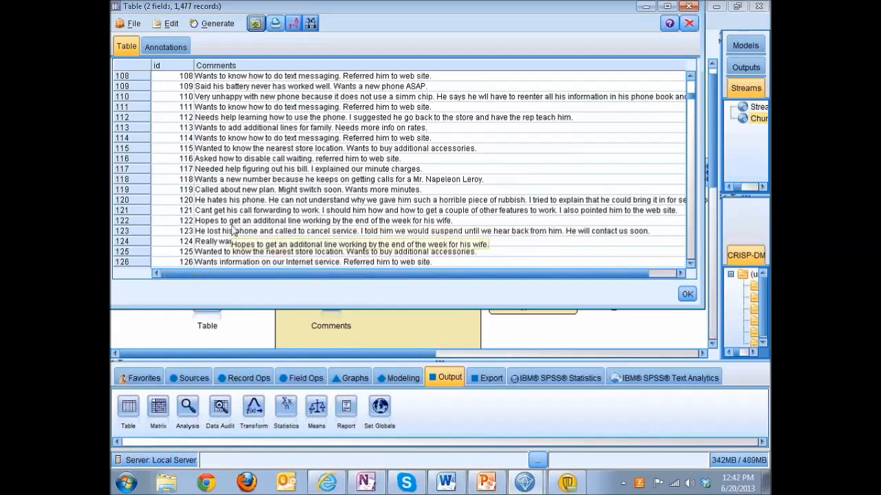
scroll(196, 237, down, 1)
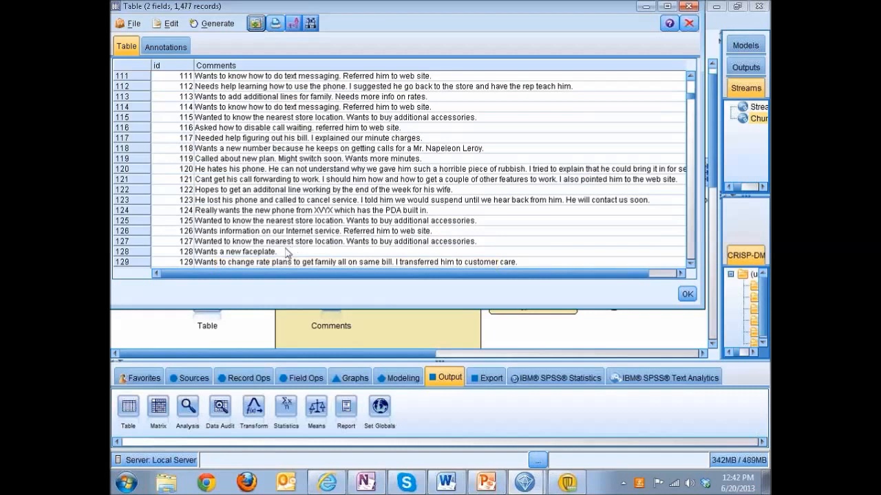
click(686, 9)
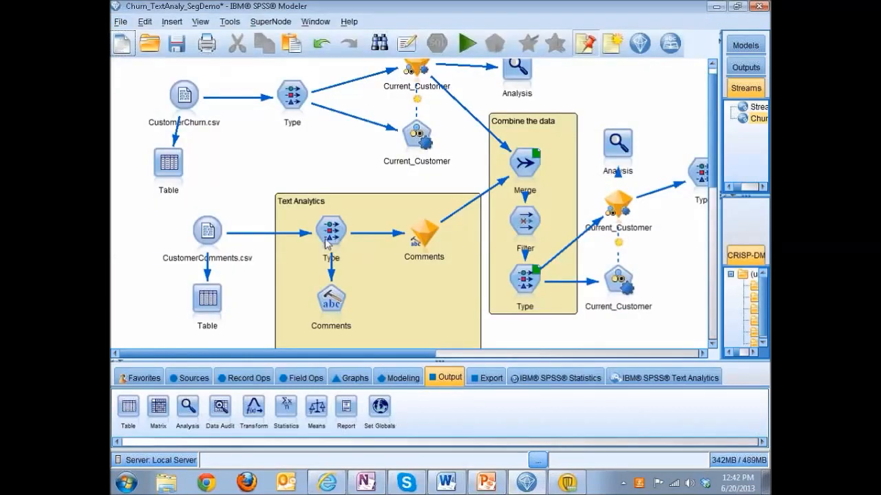
Step: Load the Customer_Satisfaction.tap text analysis package with the Mixed Opinions category set into the Comments text mining node and run the node
click(329, 303)
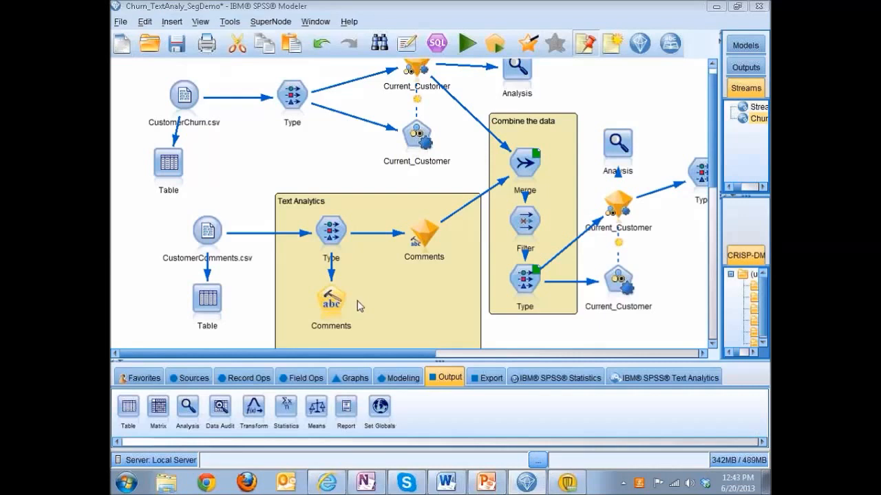
double_click(341, 304)
drag(533, 91, 422, 74)
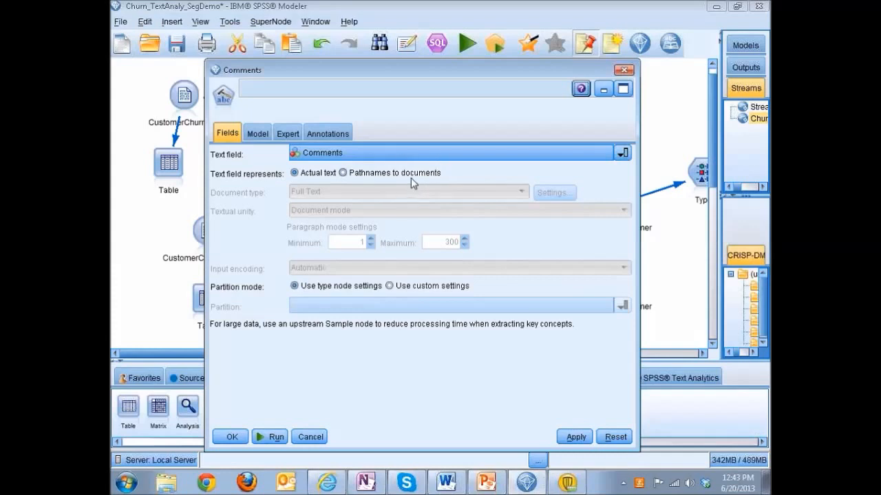
click(258, 134)
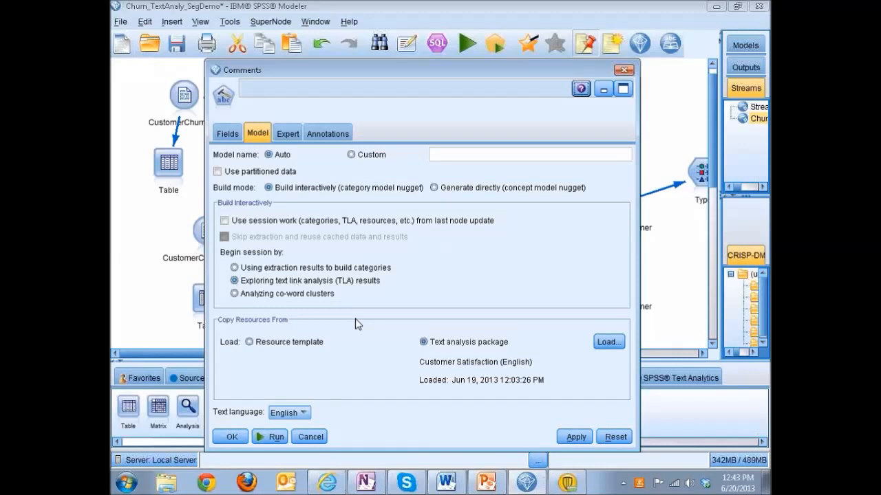
click(606, 343)
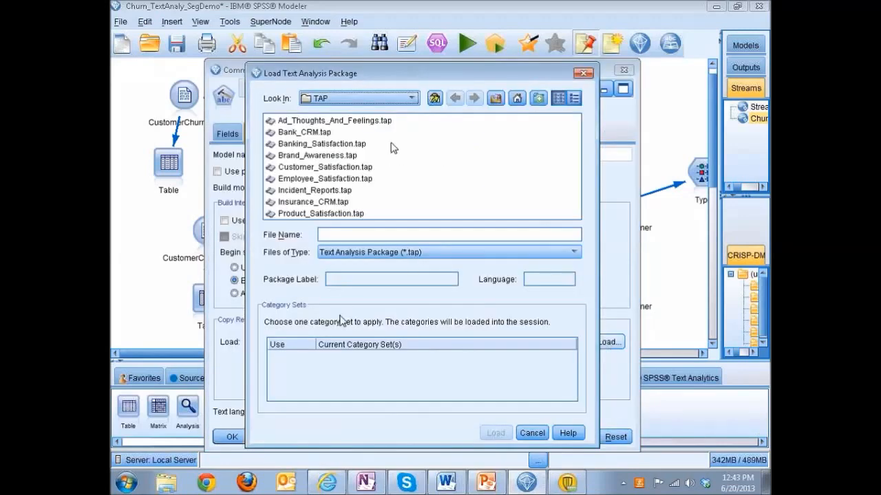
click(315, 169)
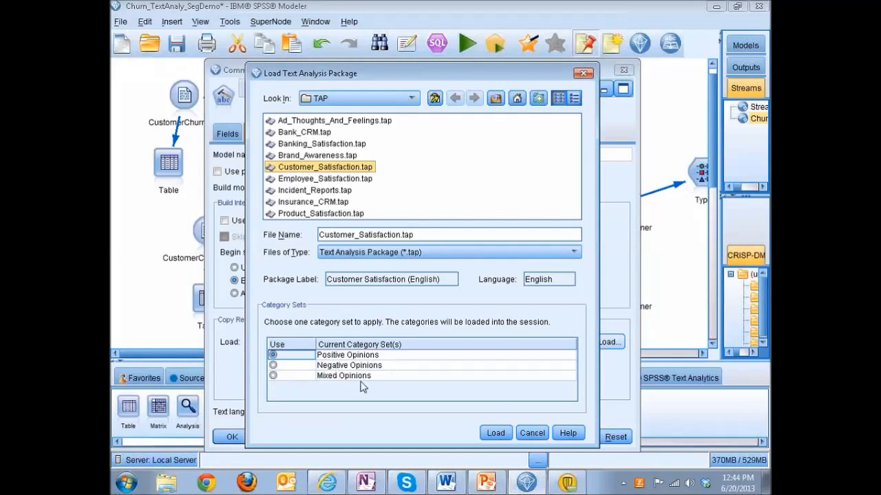
click(291, 377)
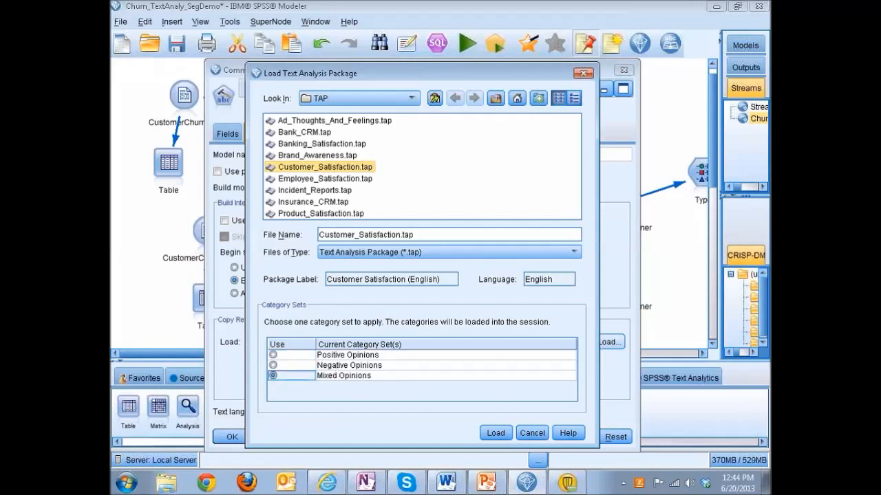
click(502, 435)
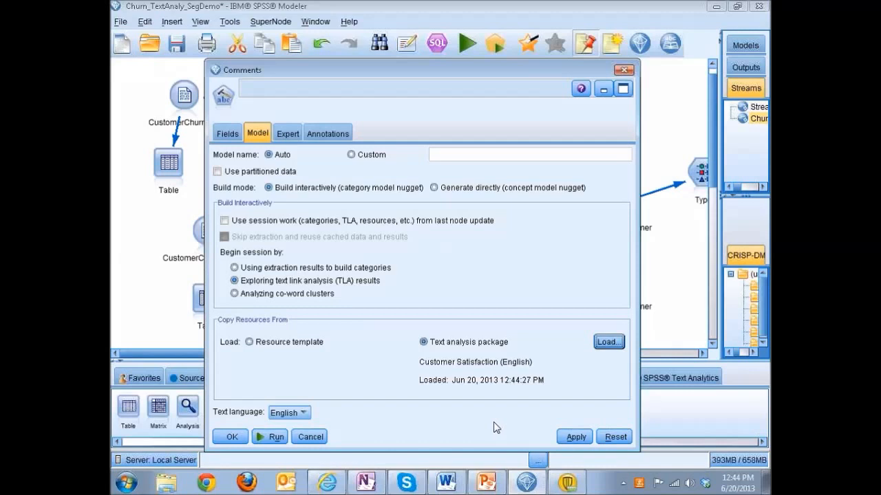
click(277, 437)
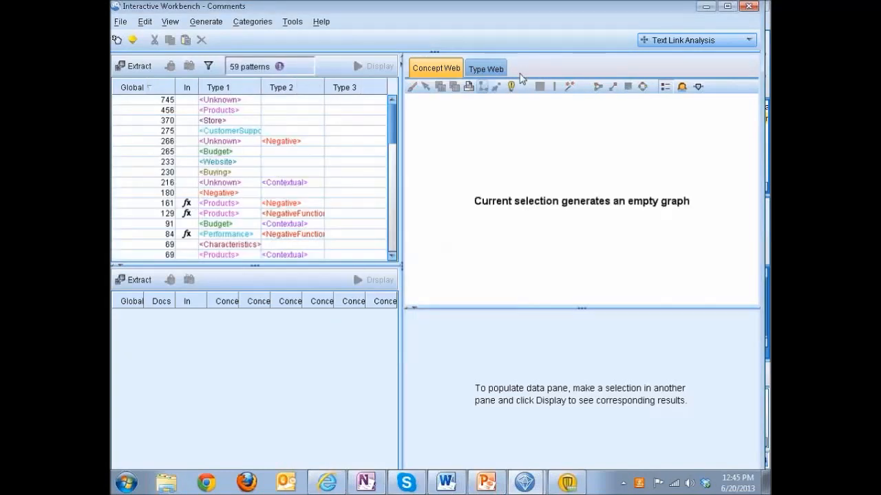
Step: Show the Resource Editor, expand the Opinions Library, and sort the synonym targets in descending order to examine the synonyms for "wrong"
click(694, 42)
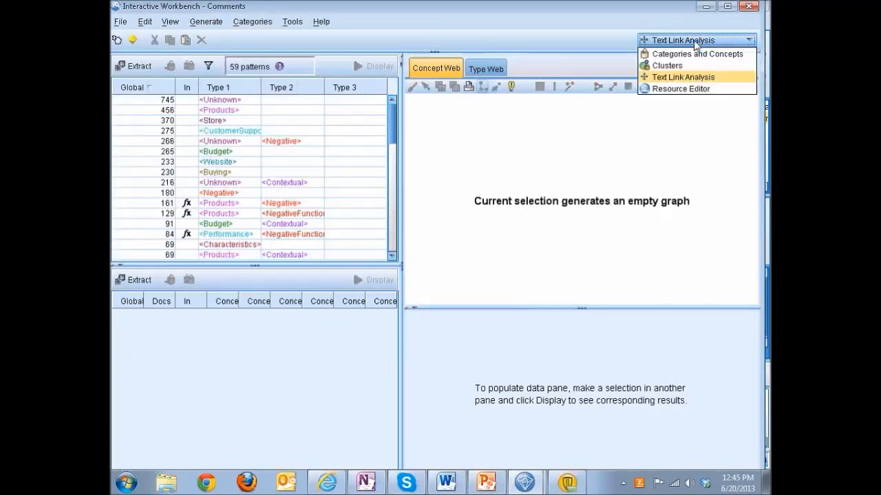
click(680, 89)
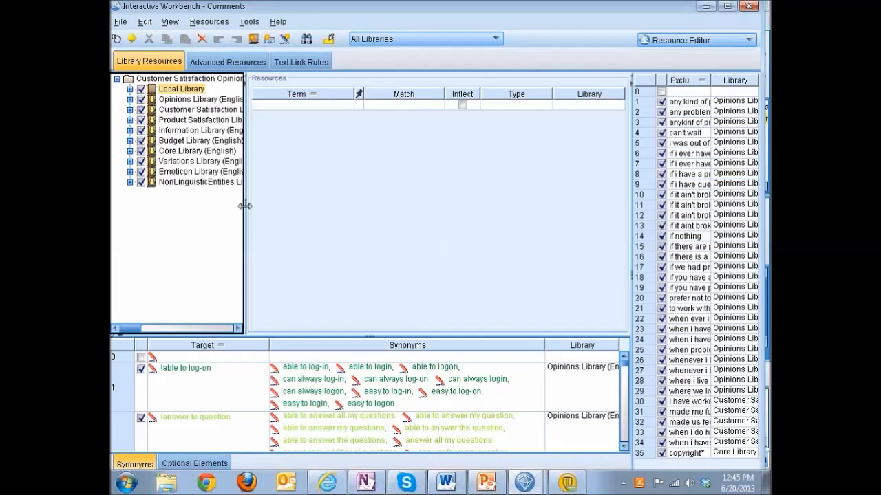
drag(244, 205, 297, 201)
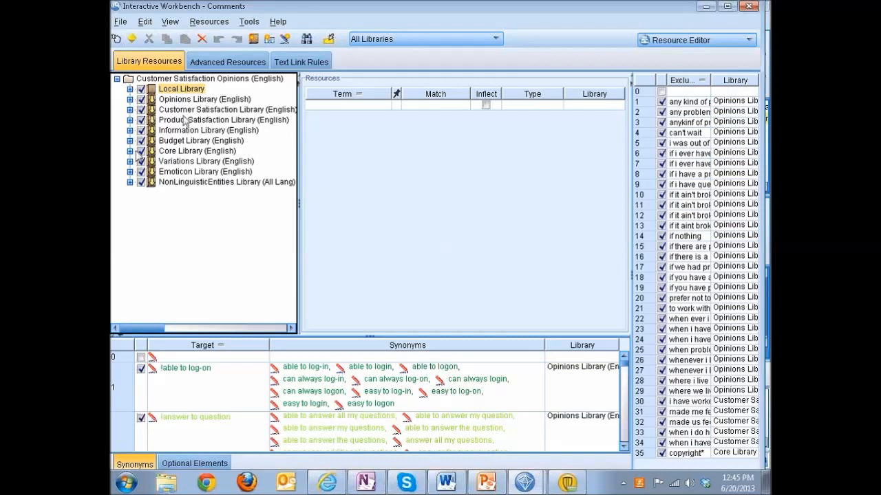
click(129, 99)
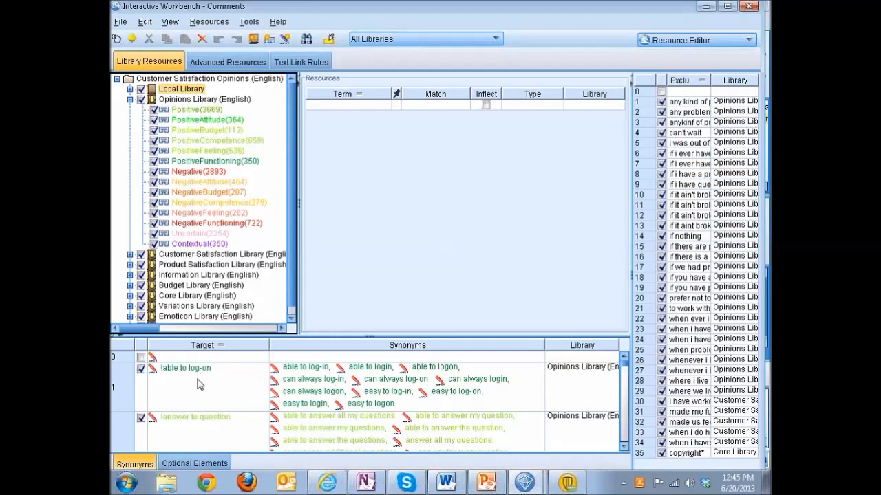
click(215, 347)
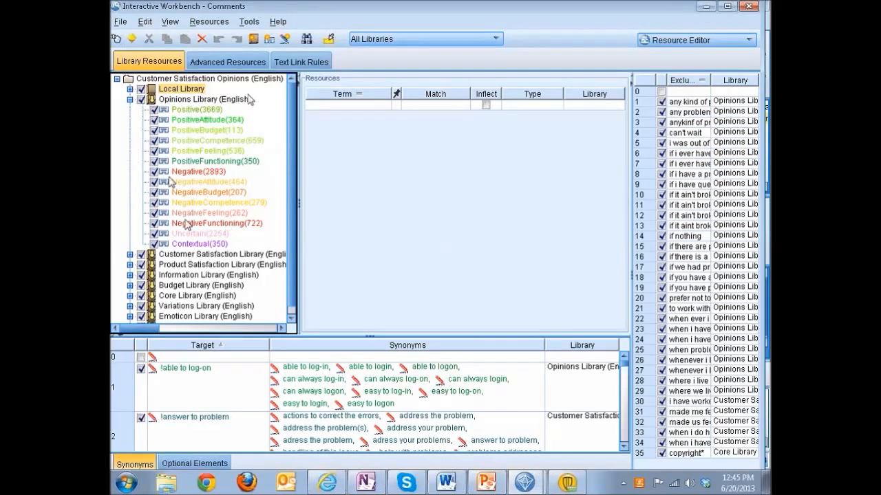
click(206, 348)
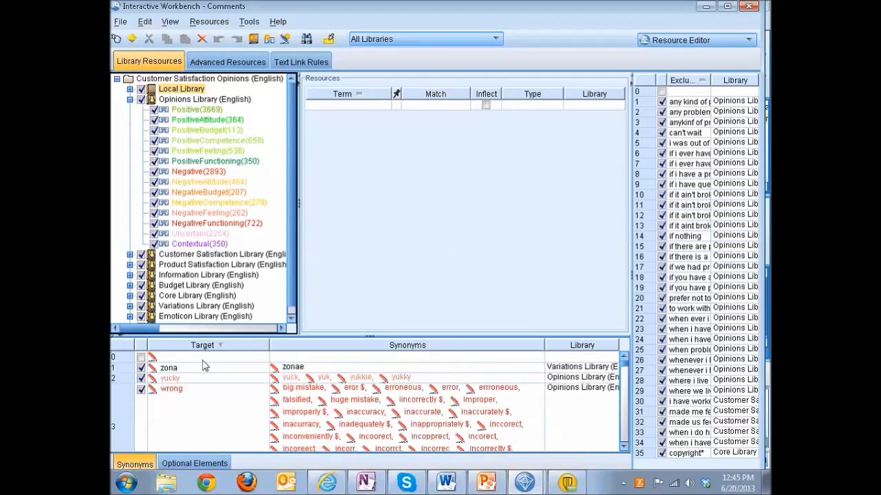
click(201, 410)
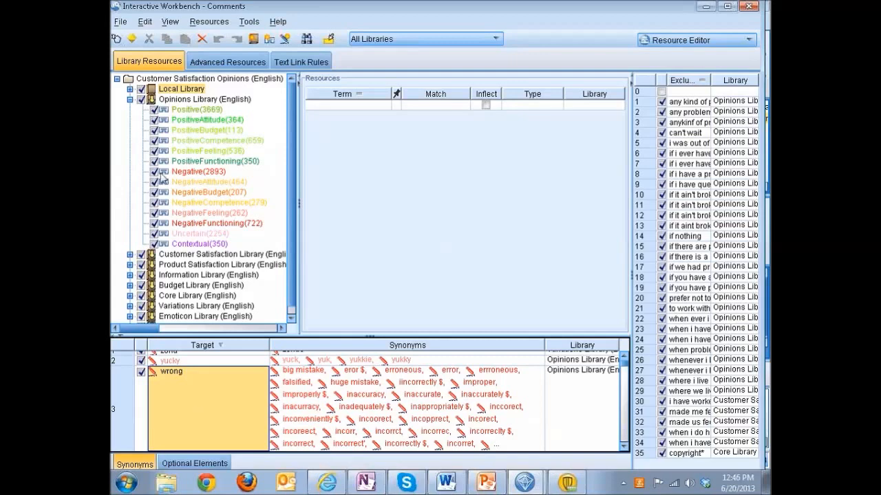
Step: List the Opinions Library's Negative terms in descending order and select the term "wrong"
click(196, 172)
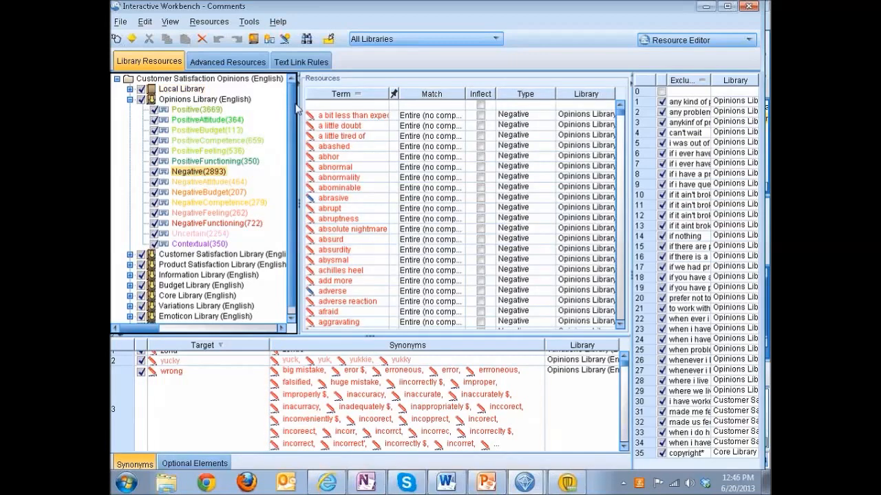
click(346, 95)
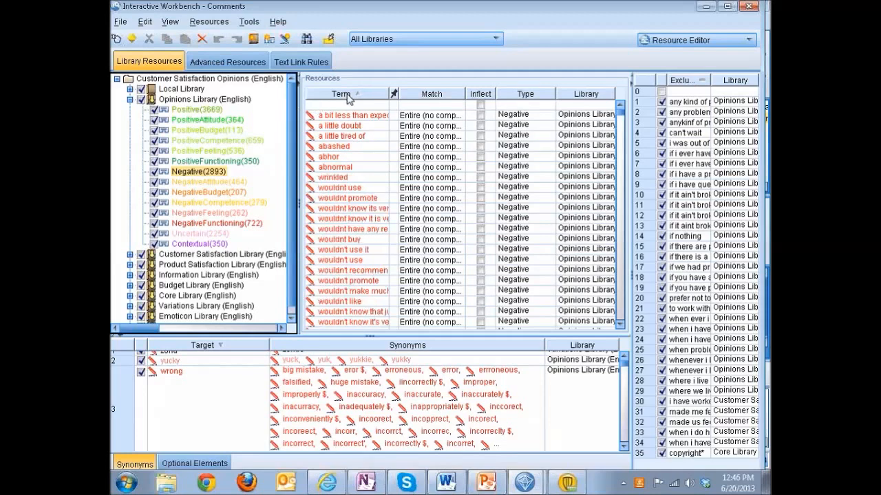
click(346, 95)
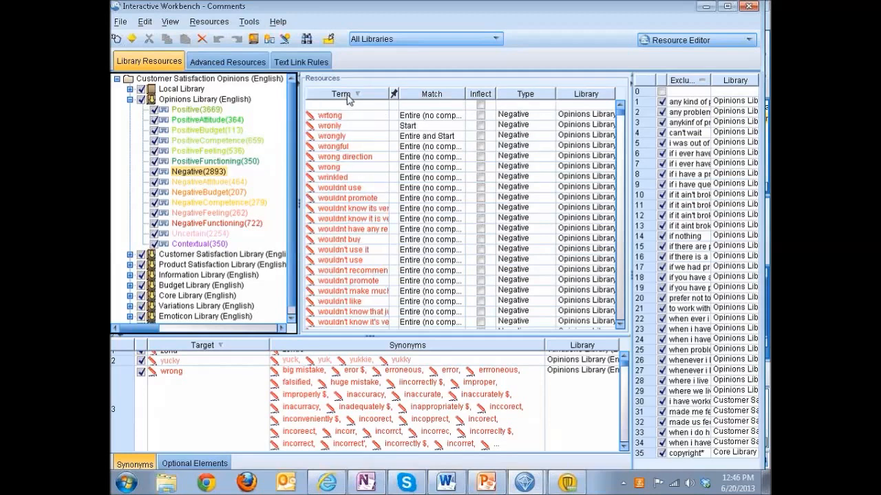
click(335, 169)
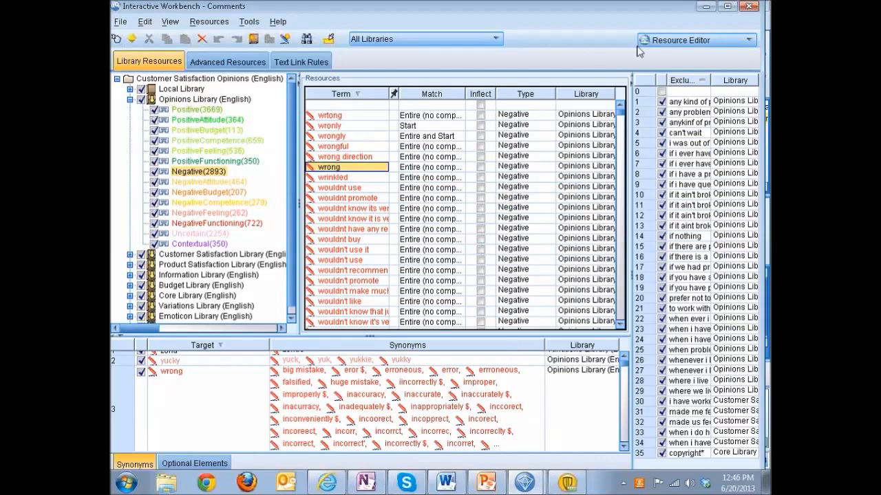
Step: Switch to the Categories and Concepts view and sort the extracted concepts by name in descending order
click(665, 43)
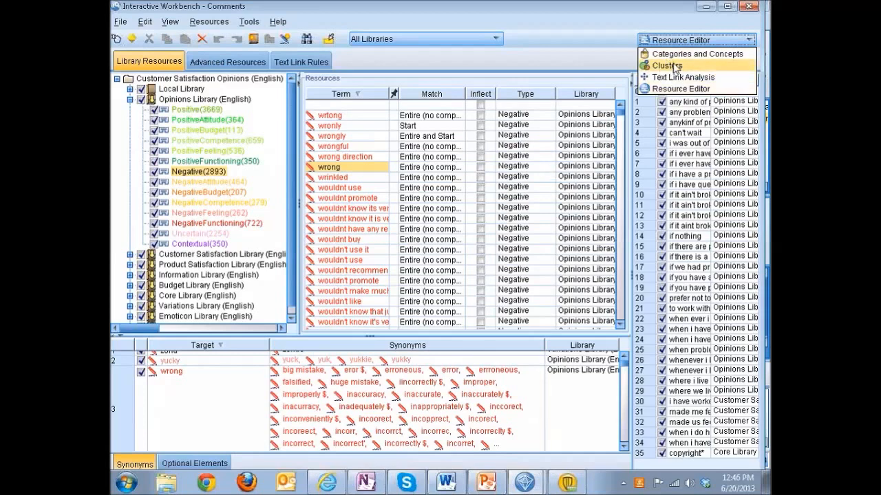
click(696, 55)
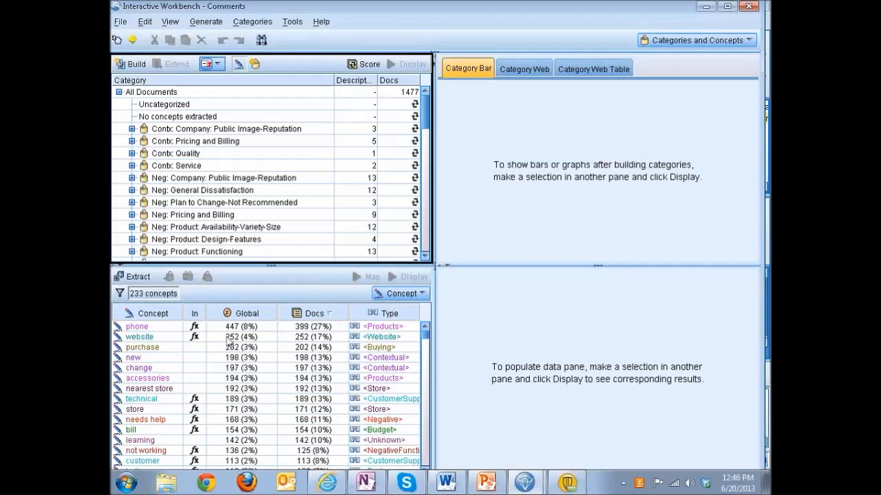
click(168, 315)
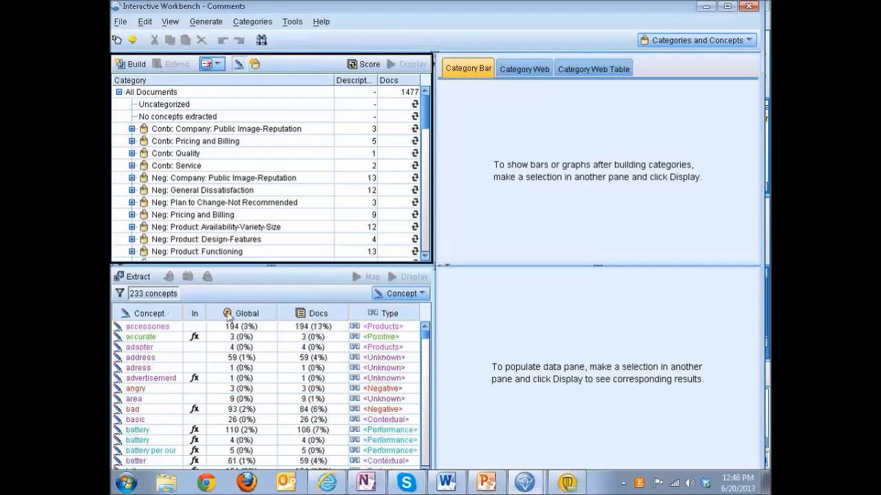
click(389, 315)
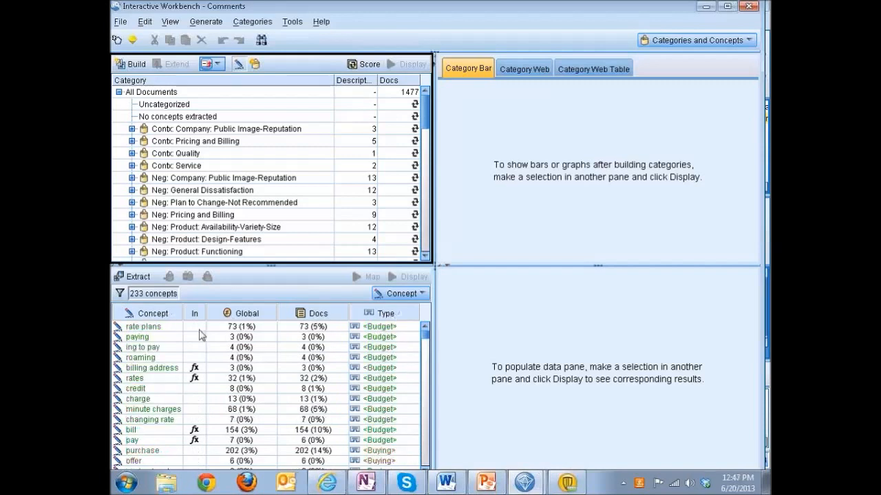
click(157, 315)
click(156, 314)
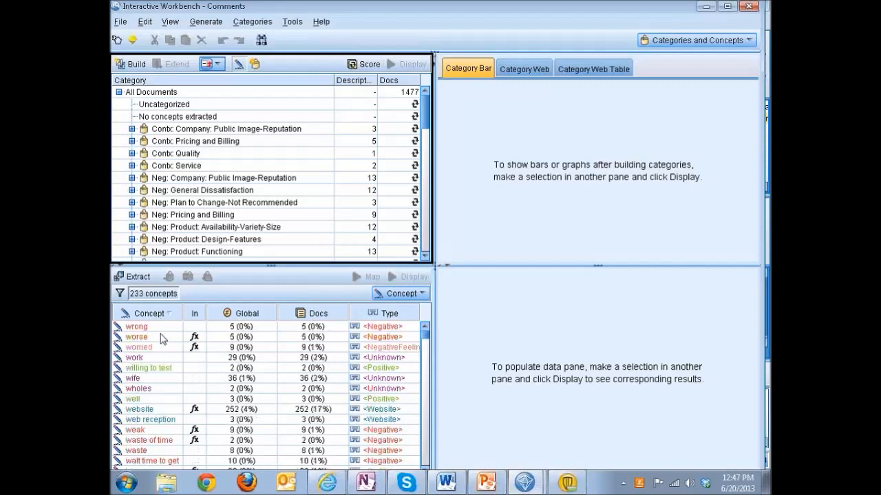
Step: Check the underlying terms of the concept "wrong" and display its matching comments and categories
mouse_move(150, 330)
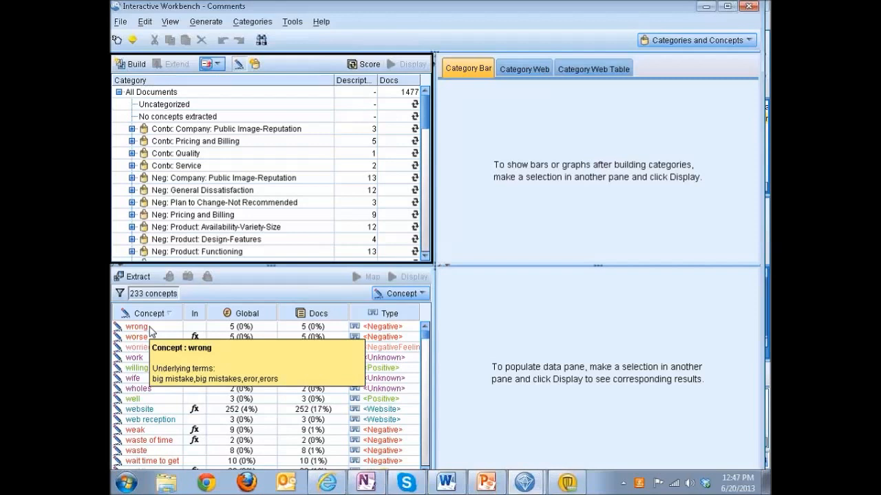
click(149, 328)
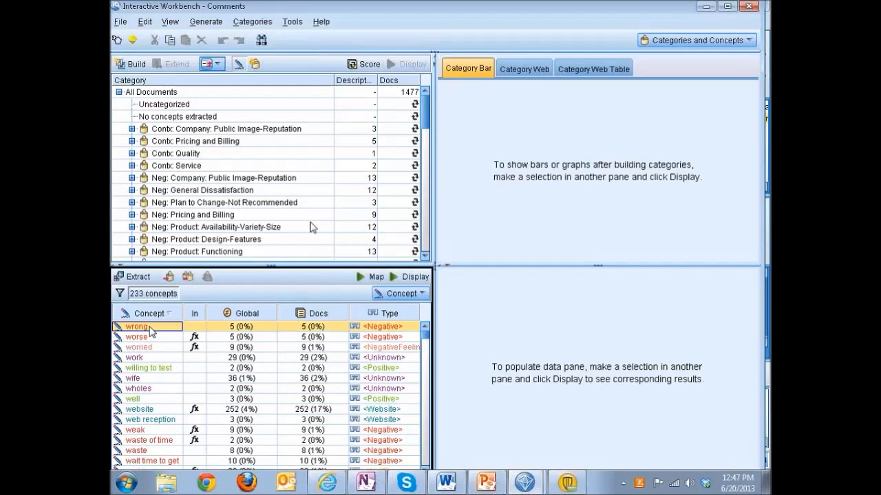
click(410, 278)
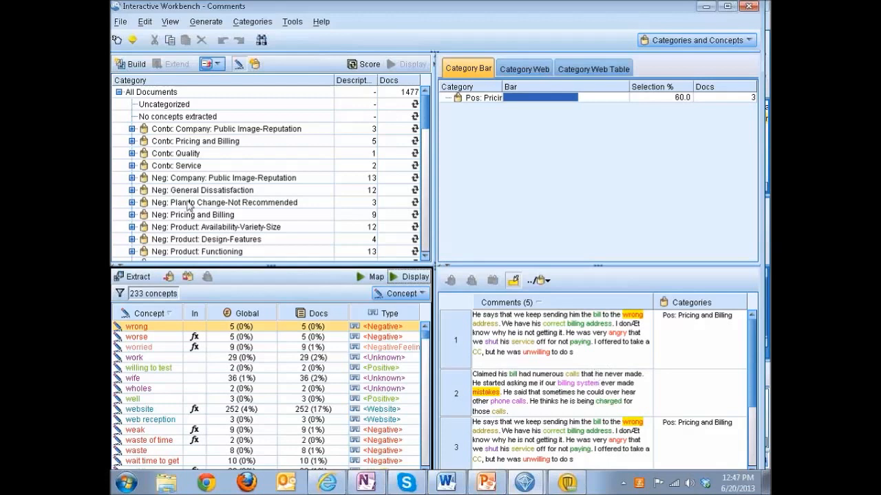
Step: Score the categories, display the comments in Neg: General Dissatisfaction, and exit the interactive session without updating the node
click(150, 191)
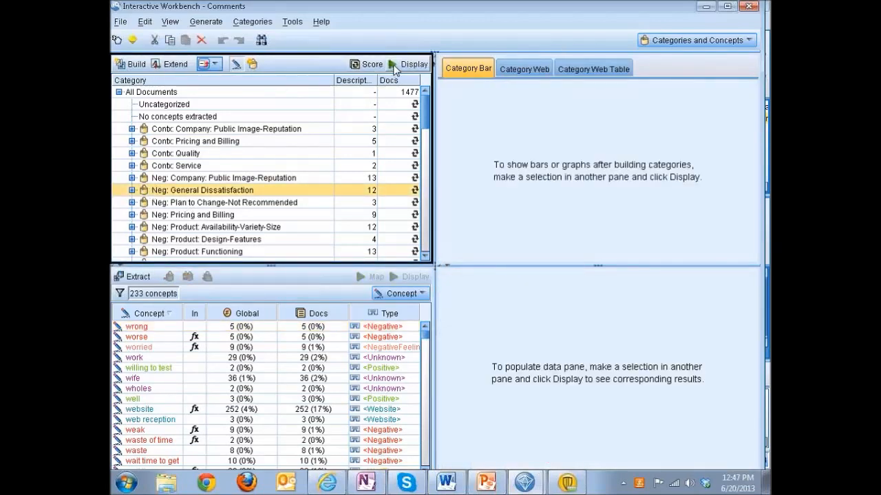
click(370, 64)
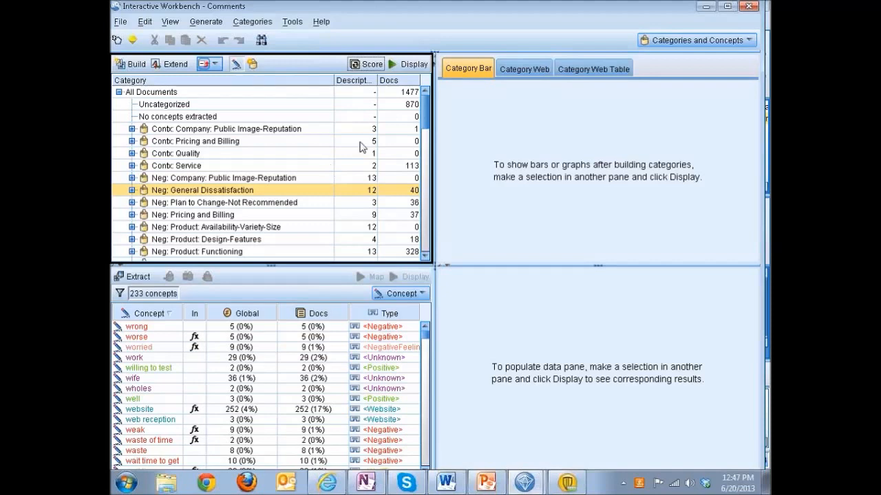
click(410, 64)
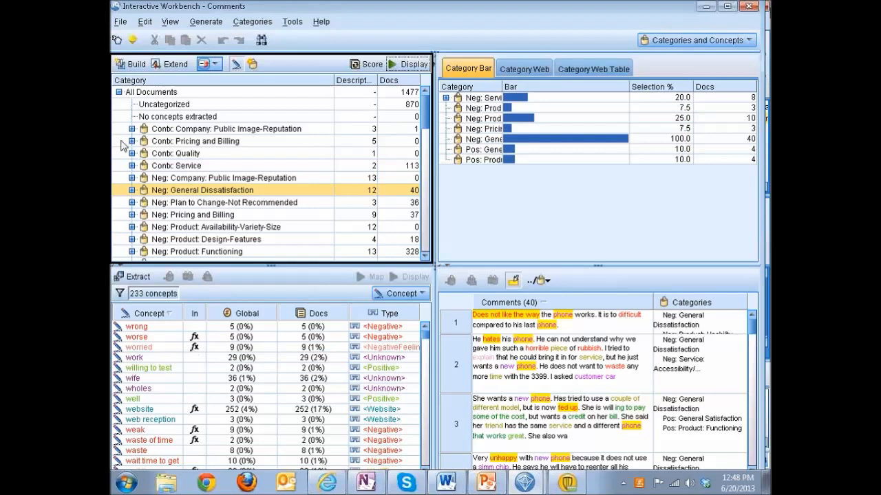
click(751, 8)
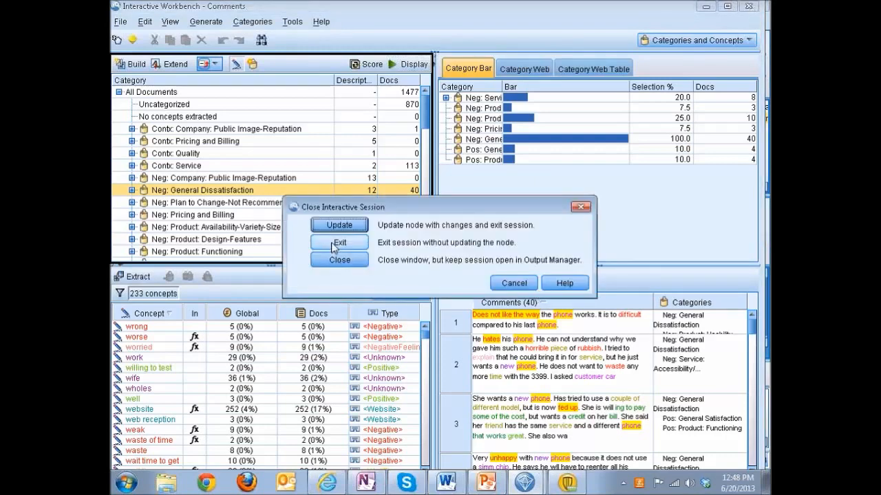
click(333, 246)
Step: Attach a Table output node to the Comments text analytics model, place it below the model, and run it
click(431, 248)
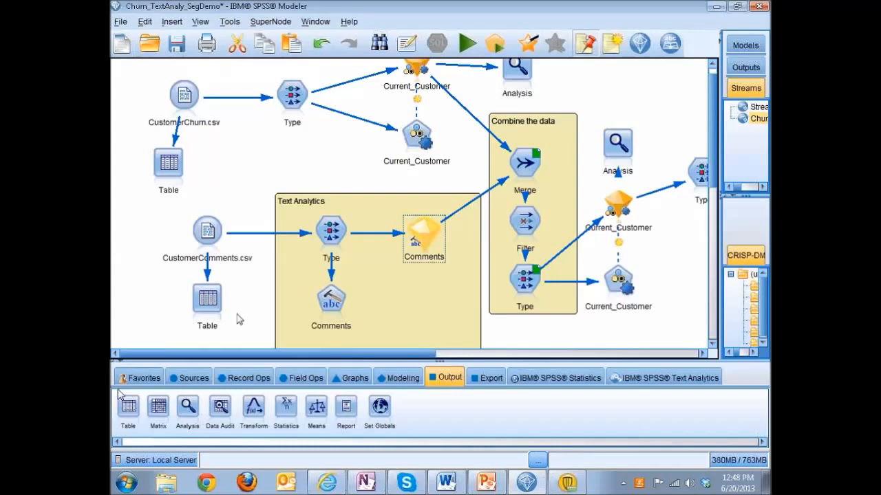
double_click(128, 407)
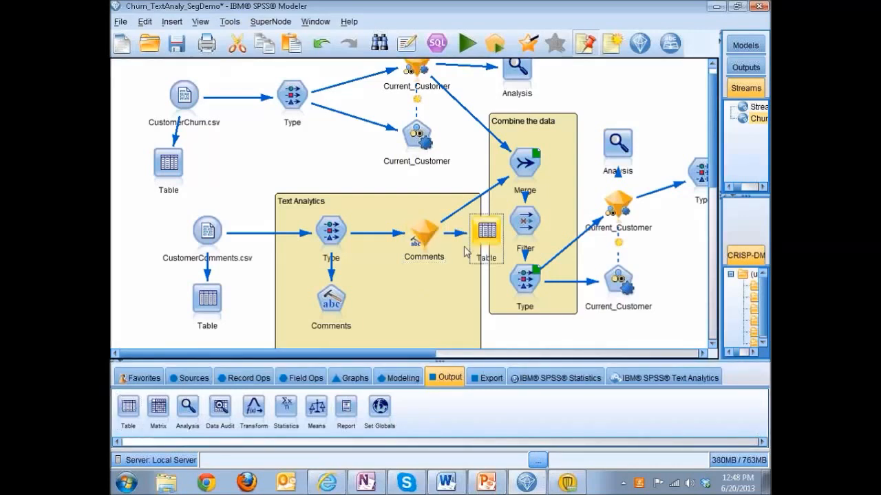
drag(480, 258, 437, 305)
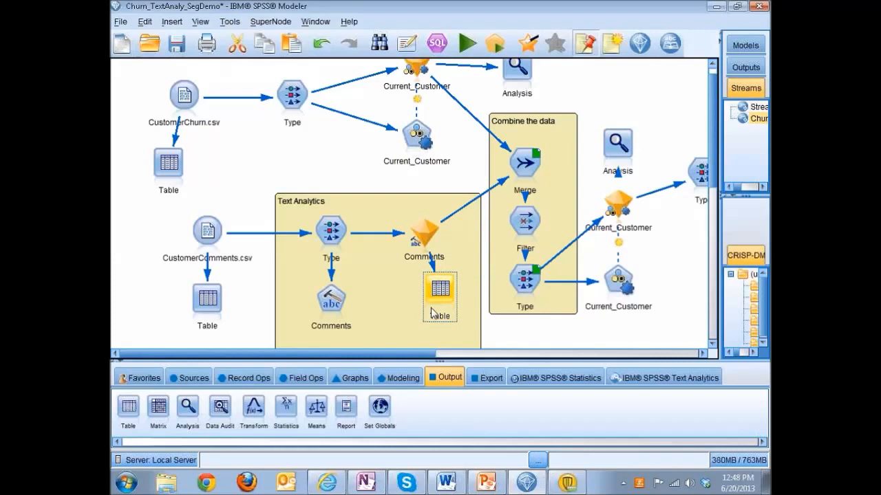
double_click(447, 294)
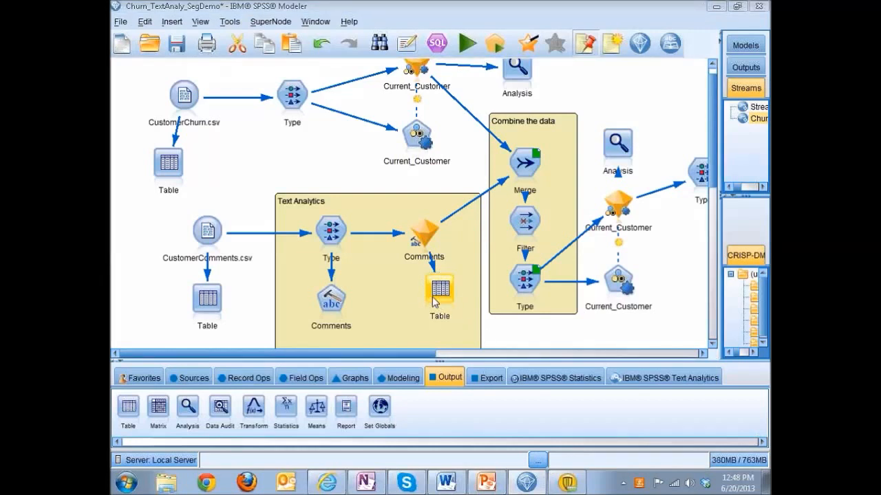
click(489, 454)
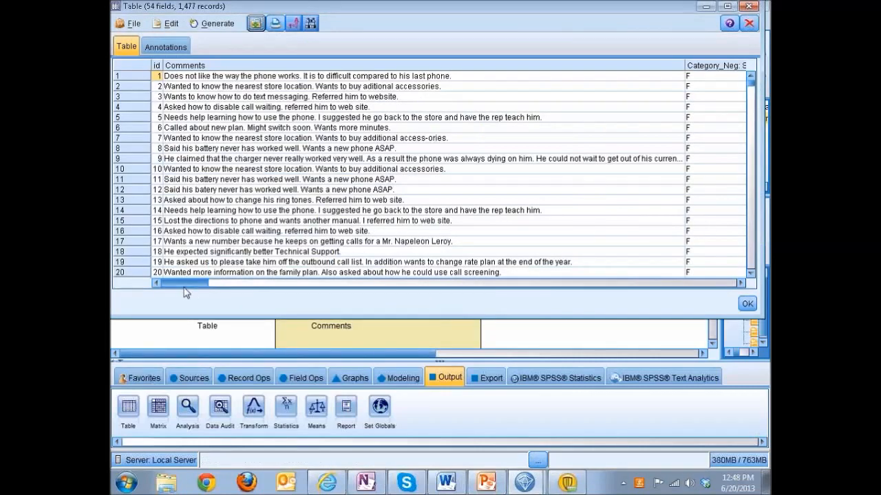
Step: Examine the category flag columns in the Comments model's table output and close the table
drag(203, 283, 263, 283)
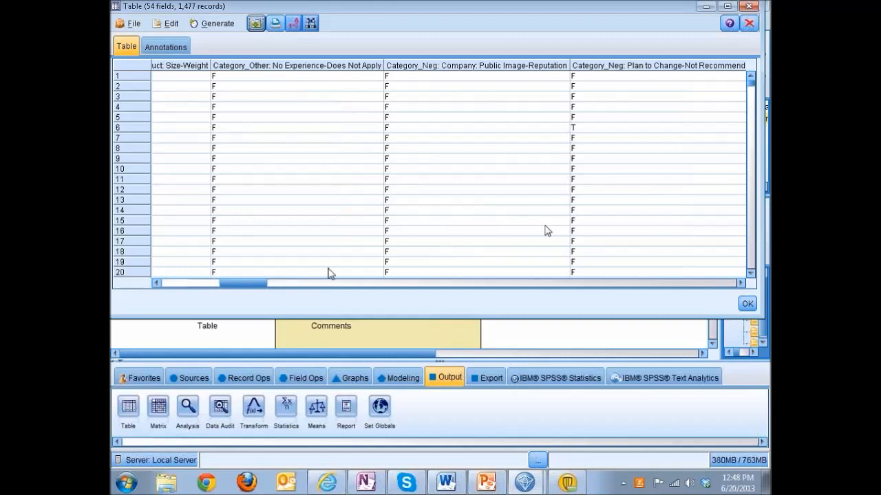
drag(258, 288, 383, 284)
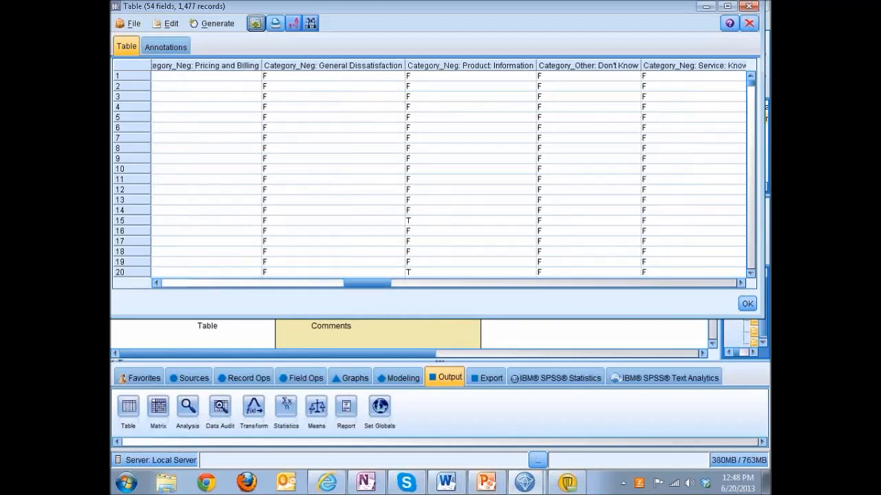
click(748, 7)
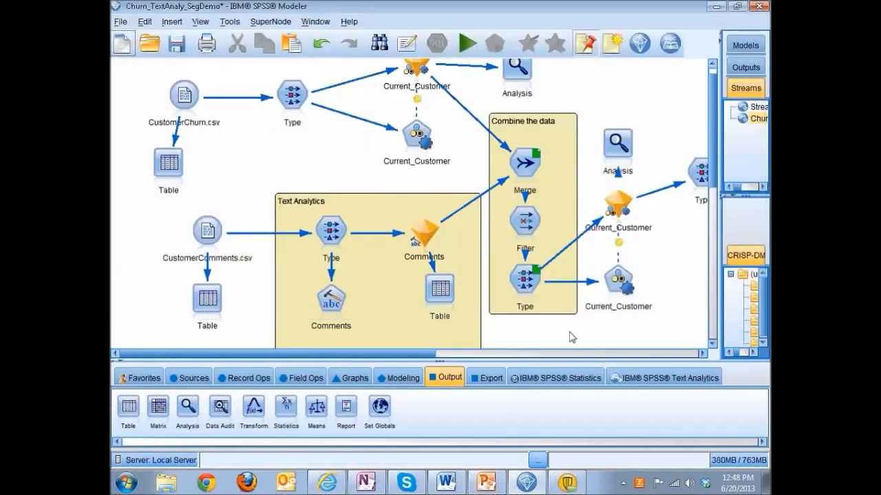
Step: Check which fields the Filter node after the Merge node excludes, and close it without changes
click(527, 168)
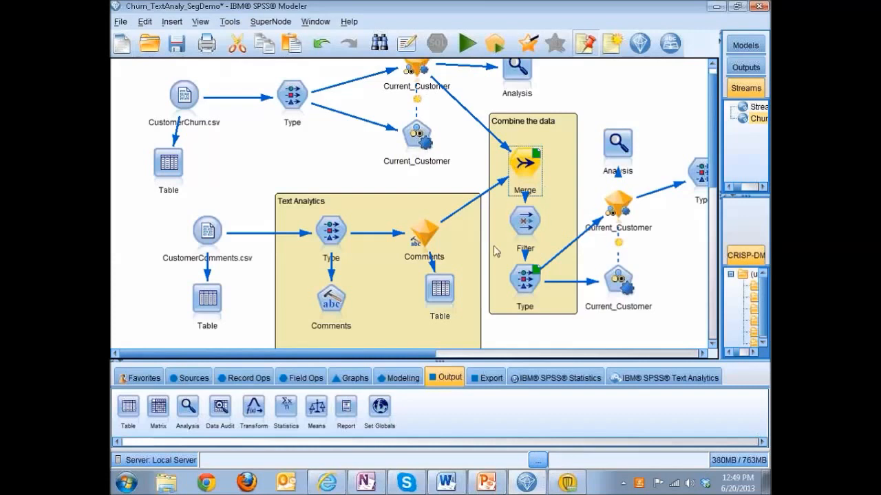
click(526, 223)
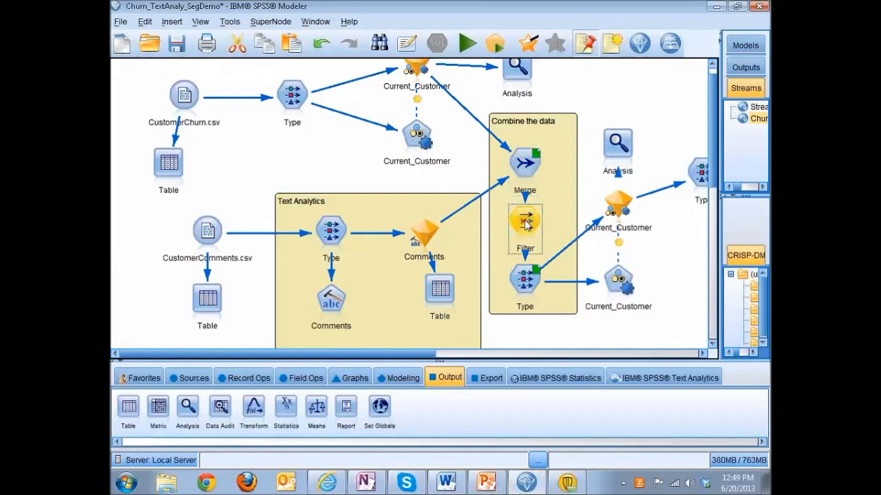
double_click(527, 224)
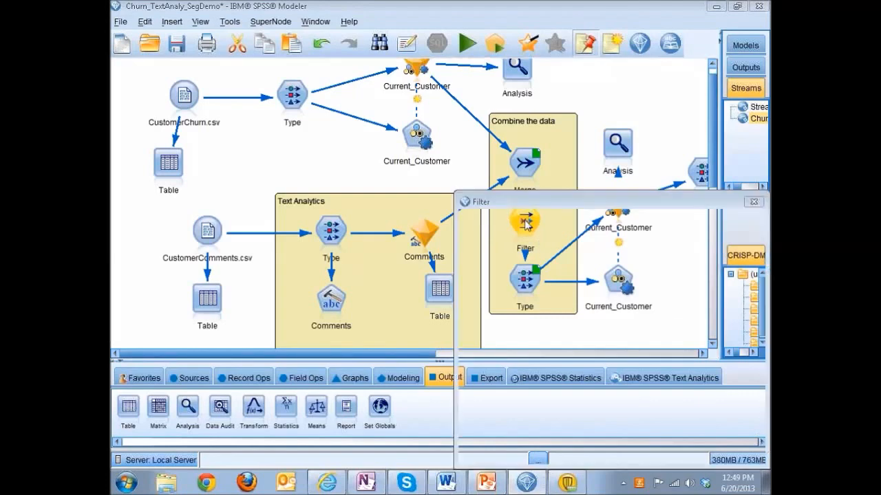
drag(568, 201, 451, 128)
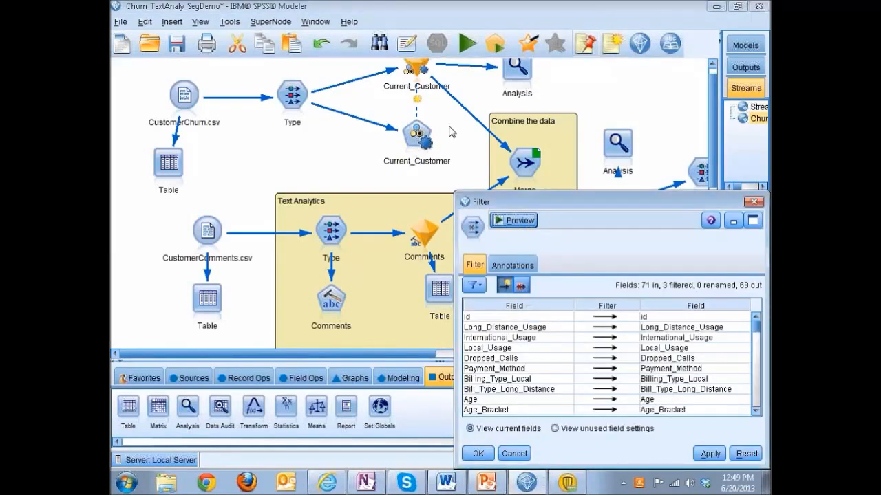
mouse_move(638, 254)
mouse_down()
mouse_move(638, 300)
mouse_move(638, 266)
mouse_up()
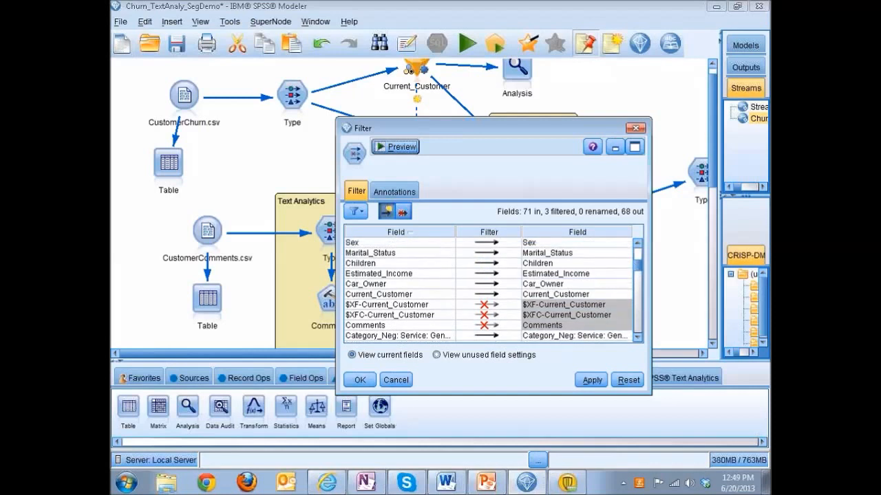
click(635, 127)
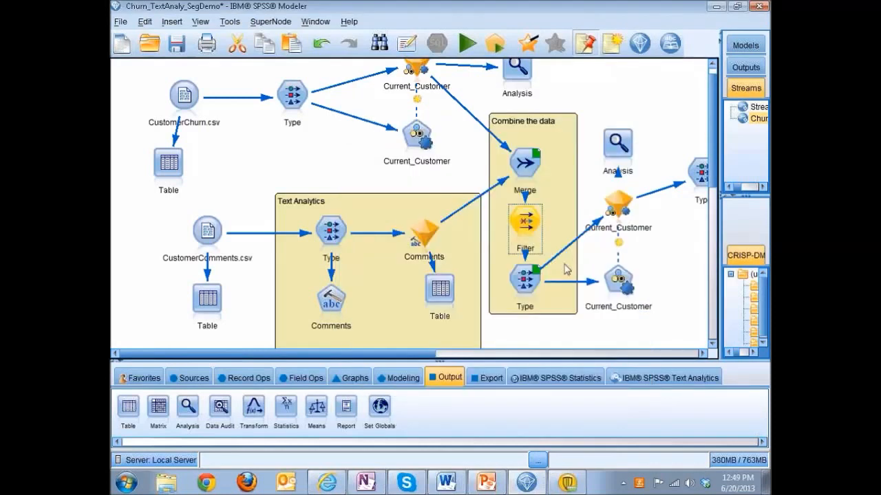
Step: Review the model settings of the Current_Customer modeling node fed by the combined data, and close it unchanged
click(542, 298)
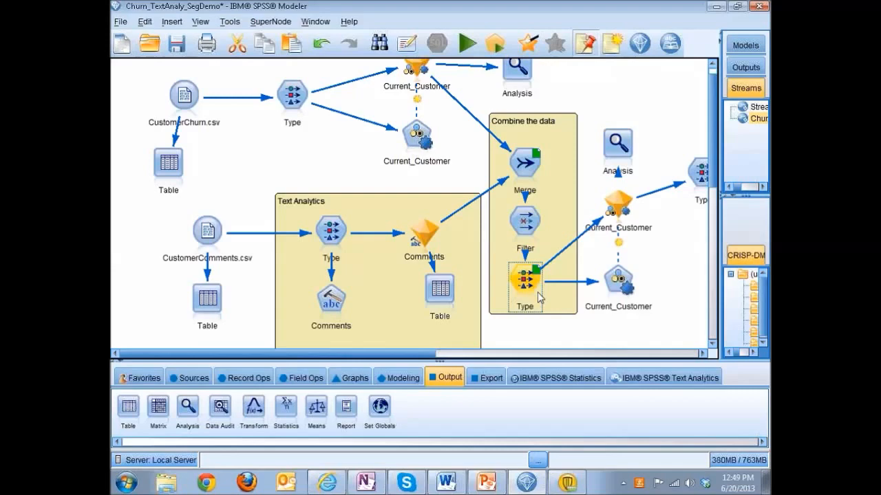
double_click(615, 281)
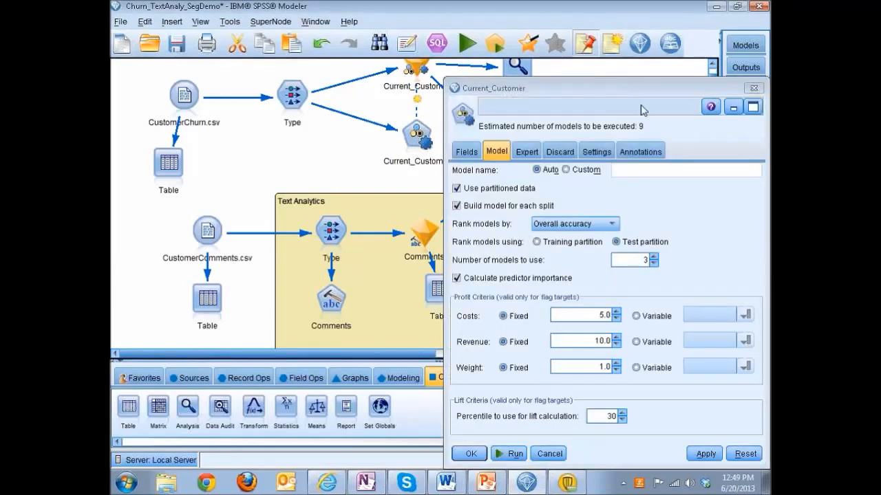
drag(609, 93, 507, 59)
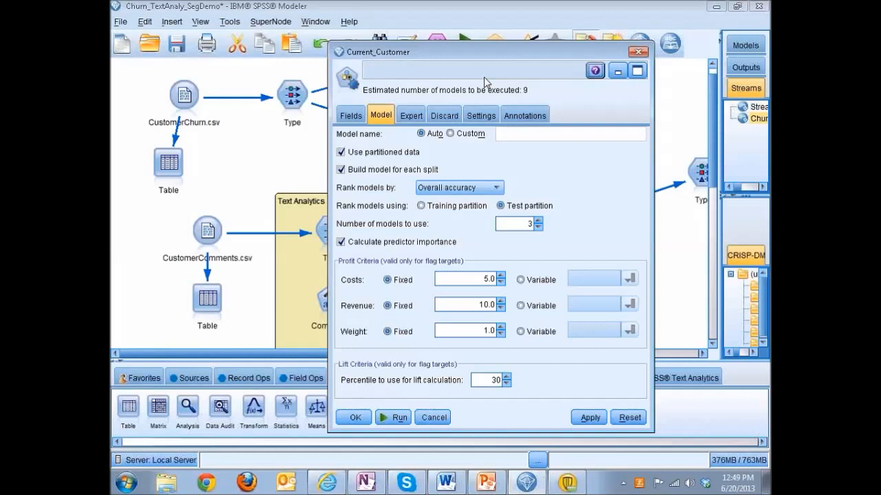
click(638, 52)
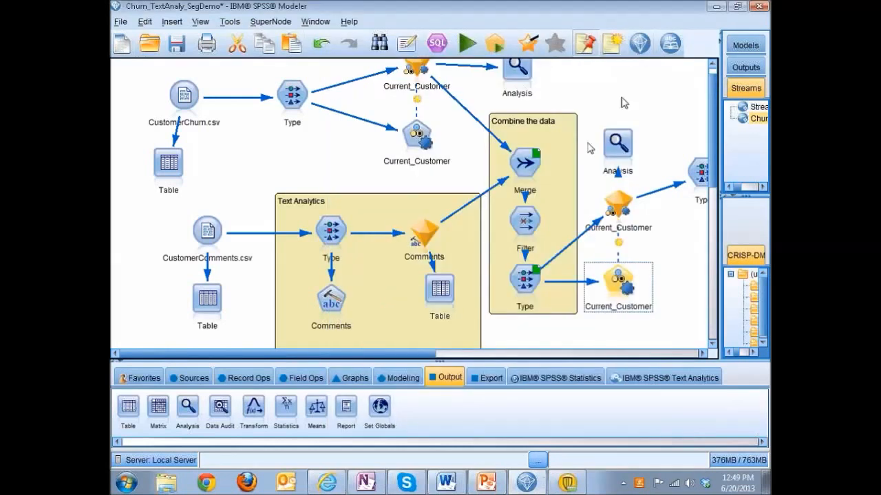
Step: Compare the models inside the Current_Customer model nugget built on the combined data, and close it
click(627, 210)
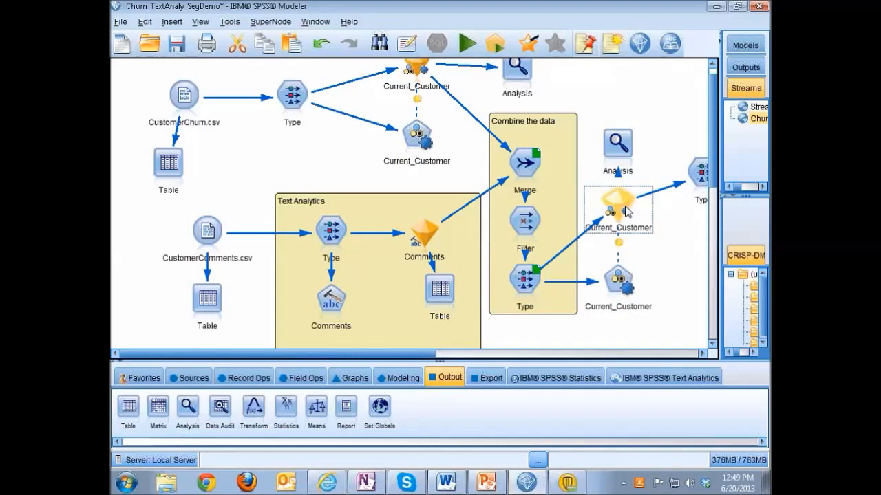
double_click(626, 211)
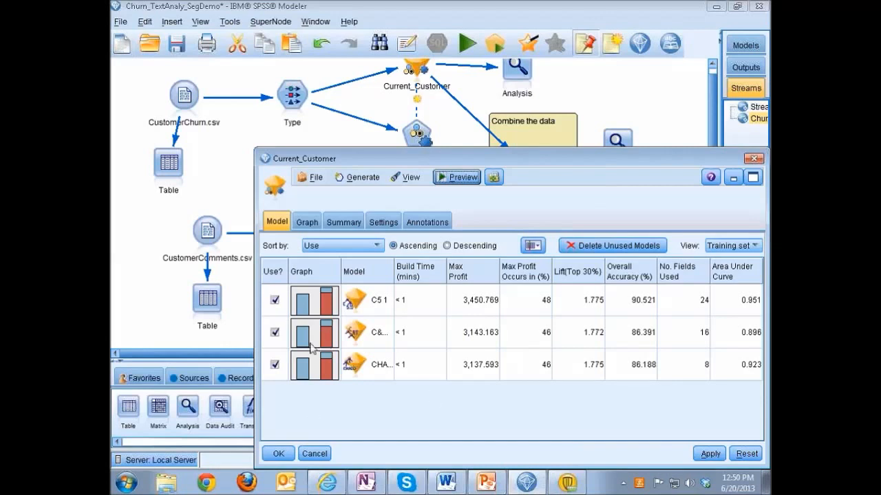
click(753, 160)
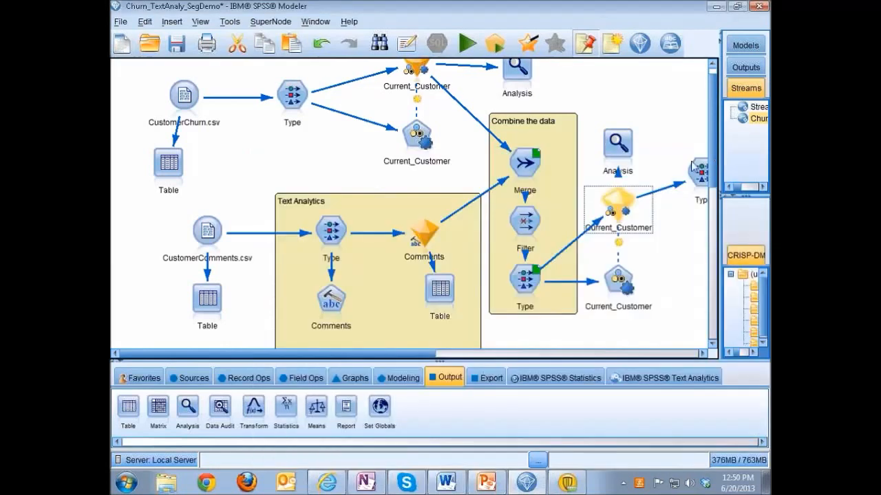
Step: Run the Analysis node attached to the combined-data Current_Customer model and close the accuracy results
click(618, 146)
double_click(618, 146)
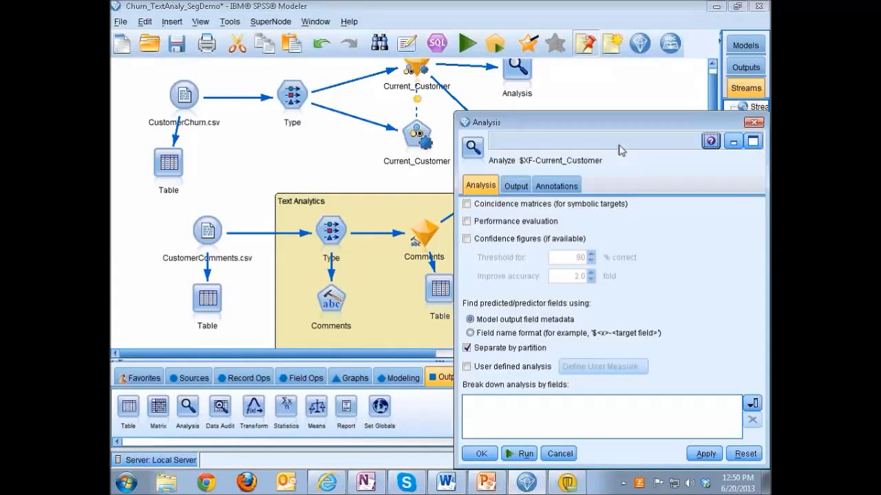
click(524, 454)
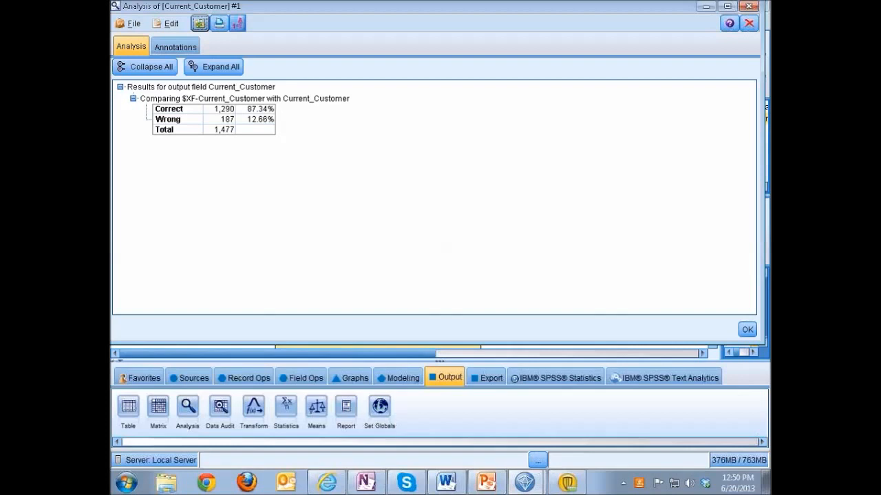
click(750, 24)
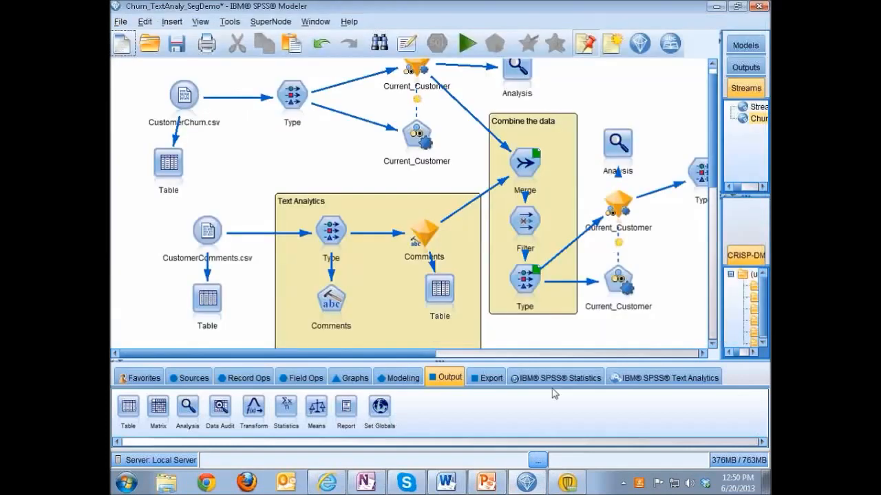
Step: Review the Auto Cluster modeling node in the Segmentation group, including its ranking settings and the model types it uses
drag(421, 353, 602, 358)
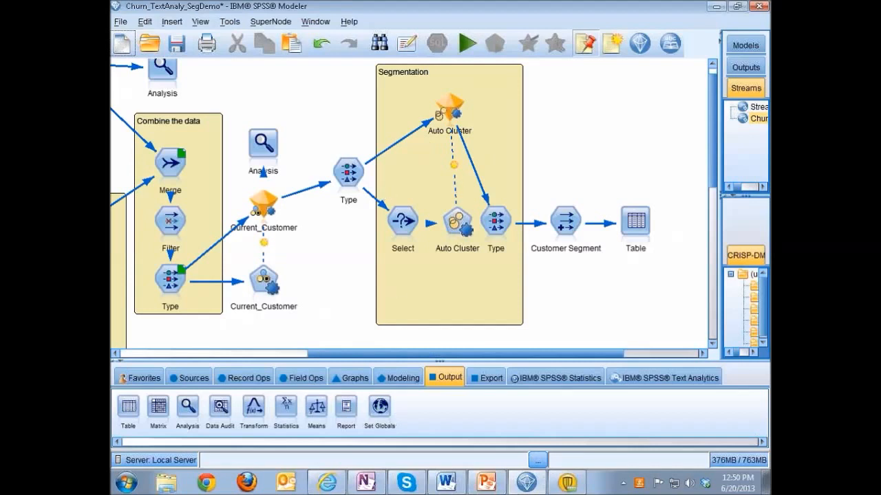
click(406, 235)
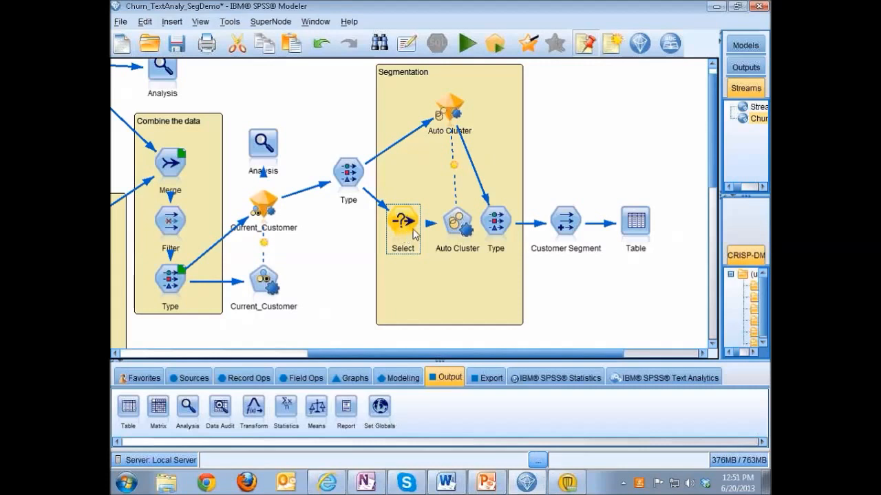
click(454, 222)
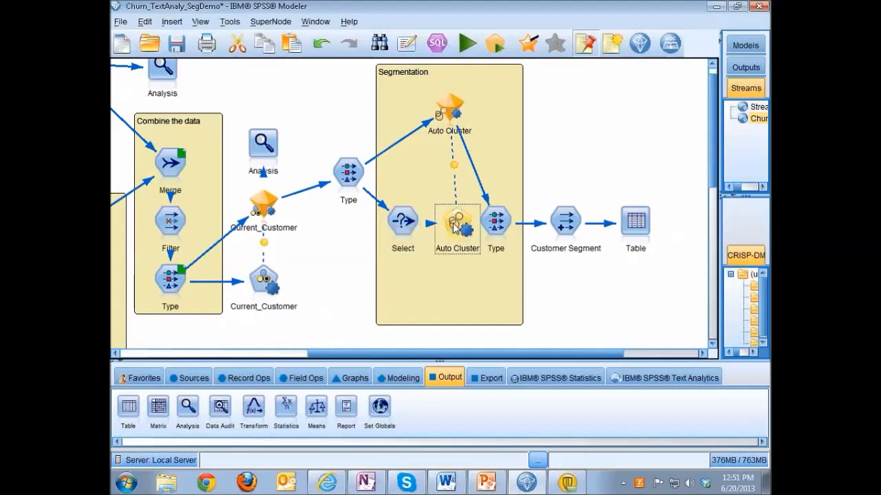
double_click(454, 224)
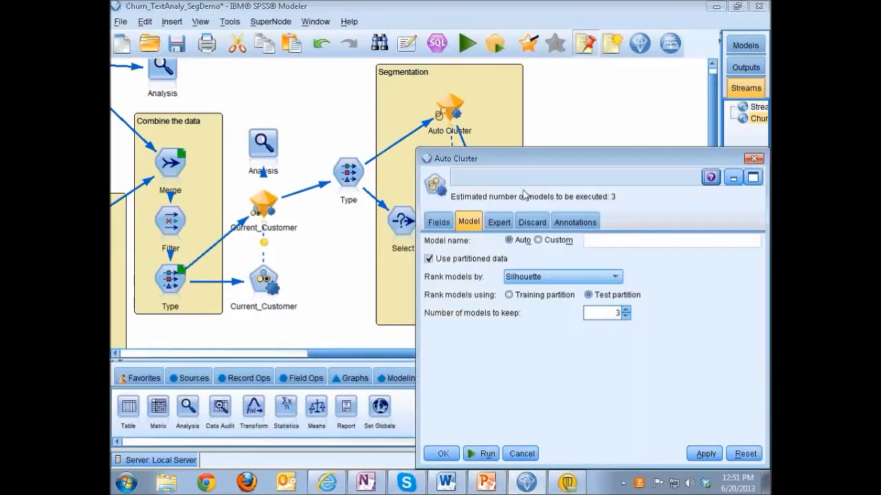
drag(550, 168, 448, 132)
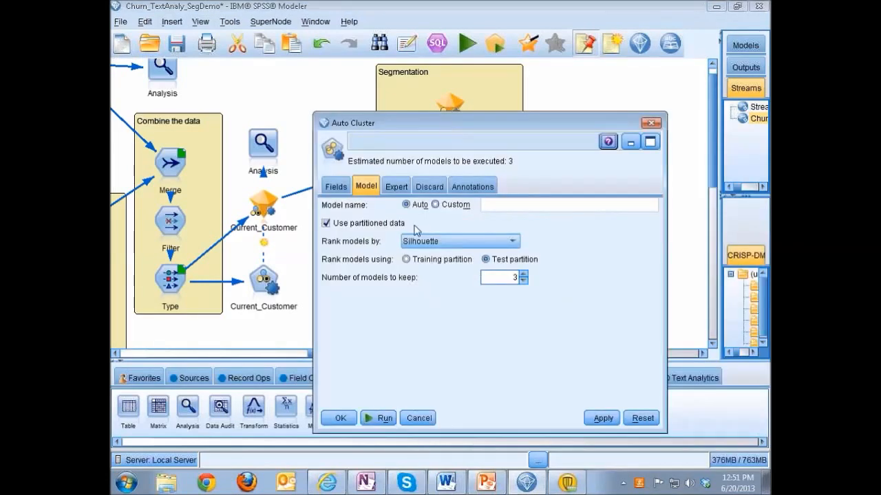
click(396, 187)
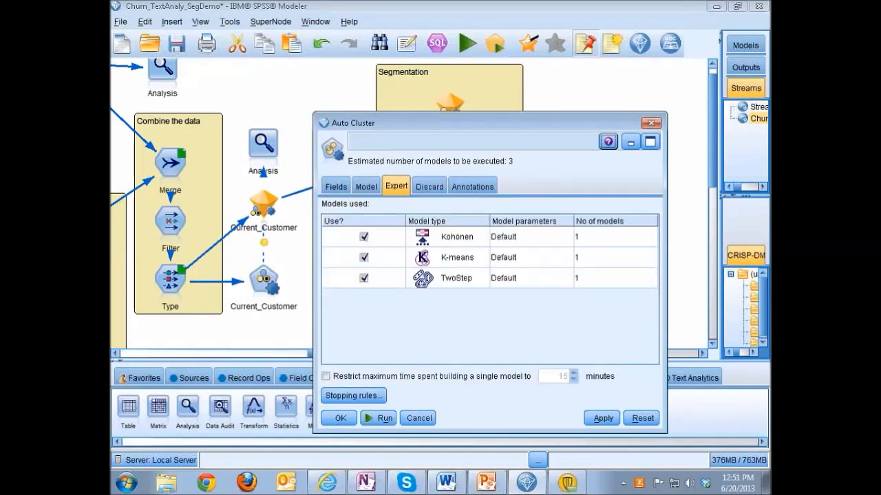
click(650, 124)
Step: Open the Auto Cluster model results, widen the Model column, and view the K-means 1 cluster details in a maximized window
double_click(450, 123)
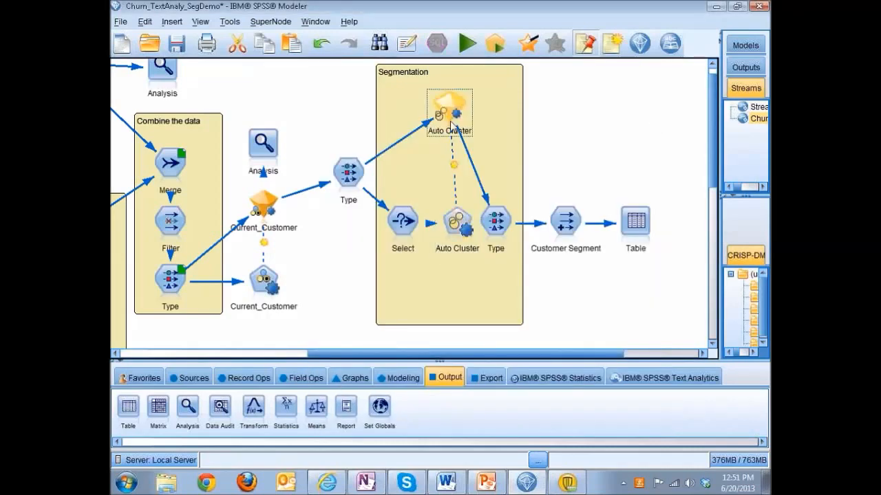
drag(415, 103, 400, 77)
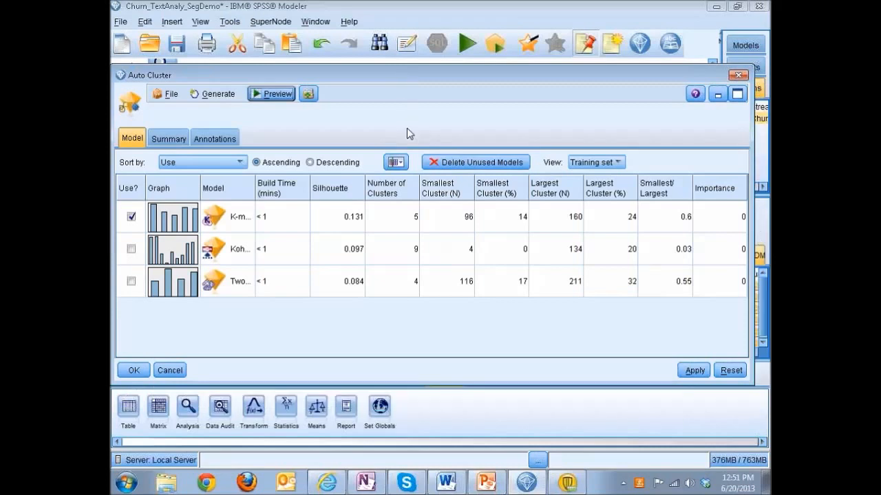
drag(255, 187, 302, 187)
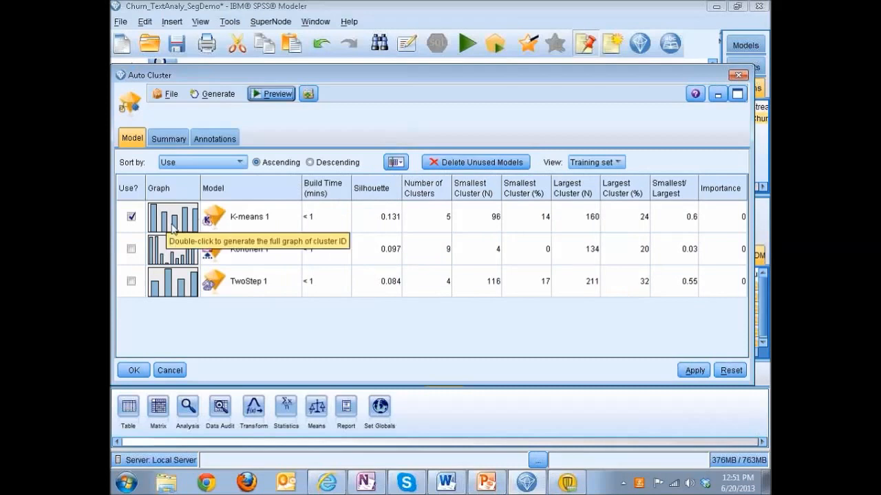
double_click(249, 231)
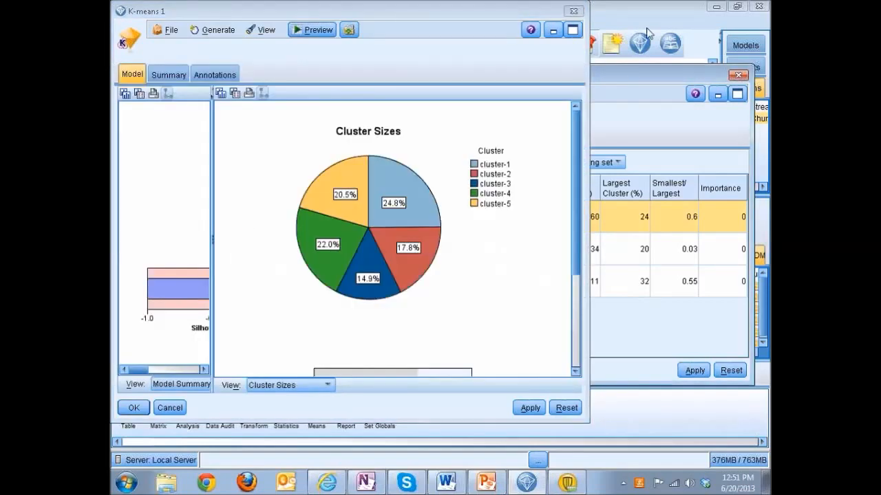
click(572, 29)
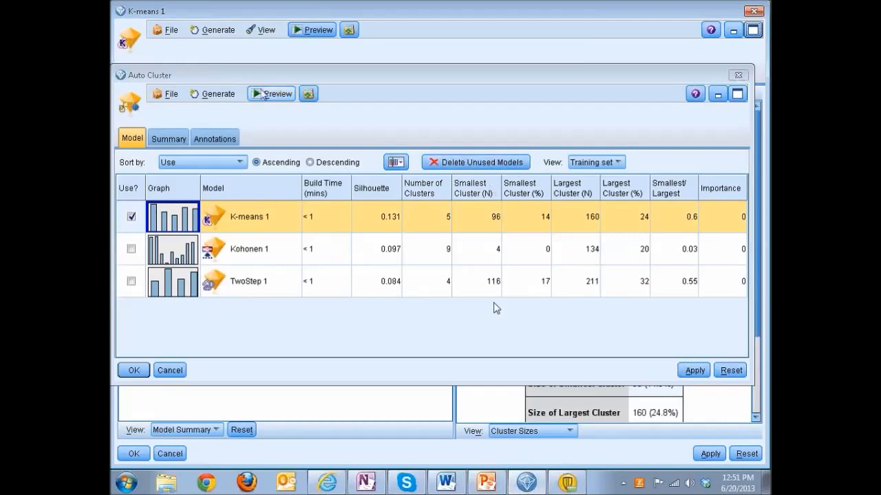
Step: Move the Auto Cluster window aside to view the K-means 1 model summary and cluster sizes, and close the Auto Cluster window
click(499, 84)
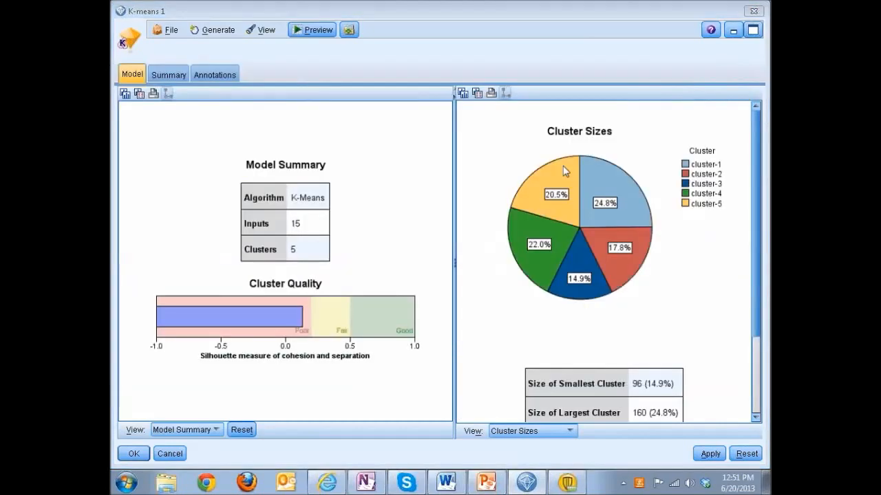
click(750, 34)
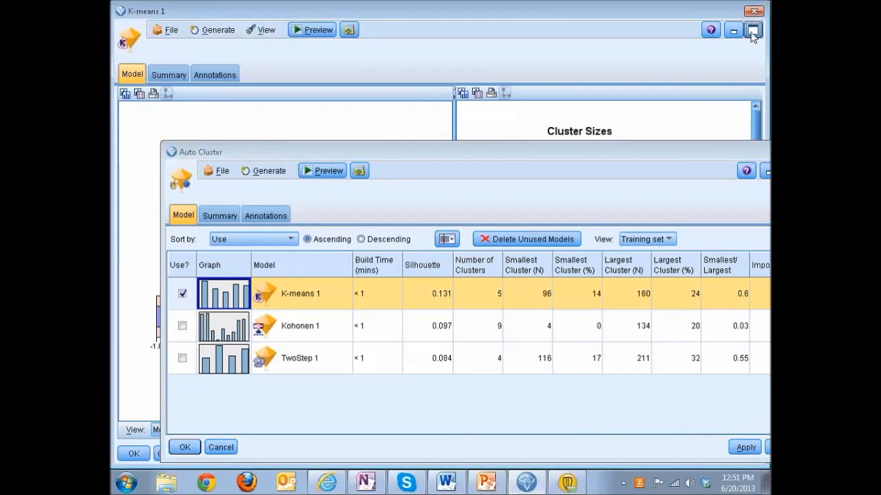
click(671, 152)
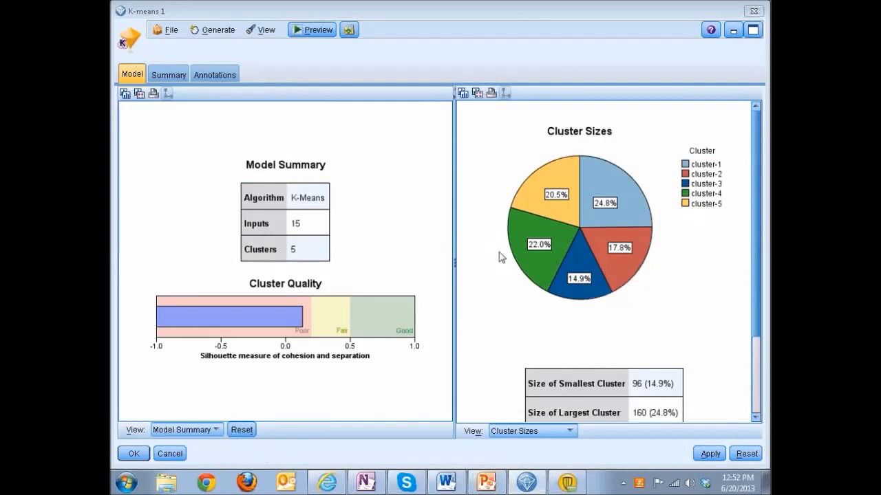
mouse_move(611, 195)
mouse_move(609, 281)
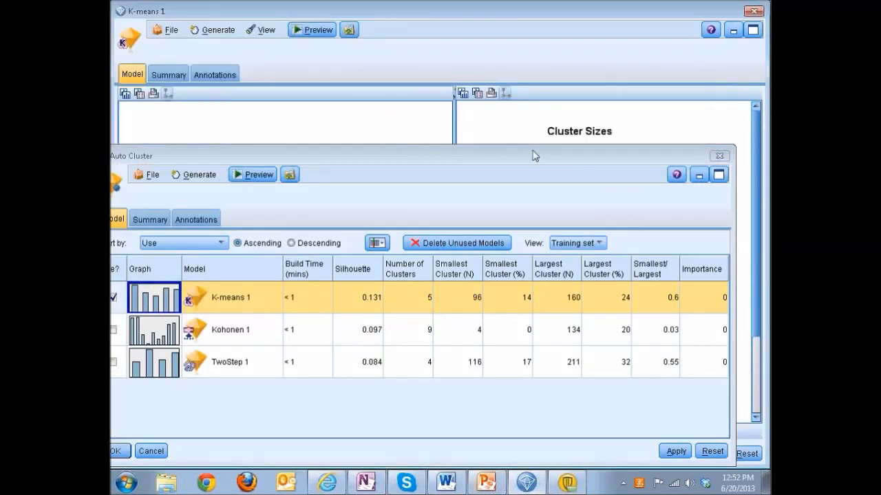
click(719, 155)
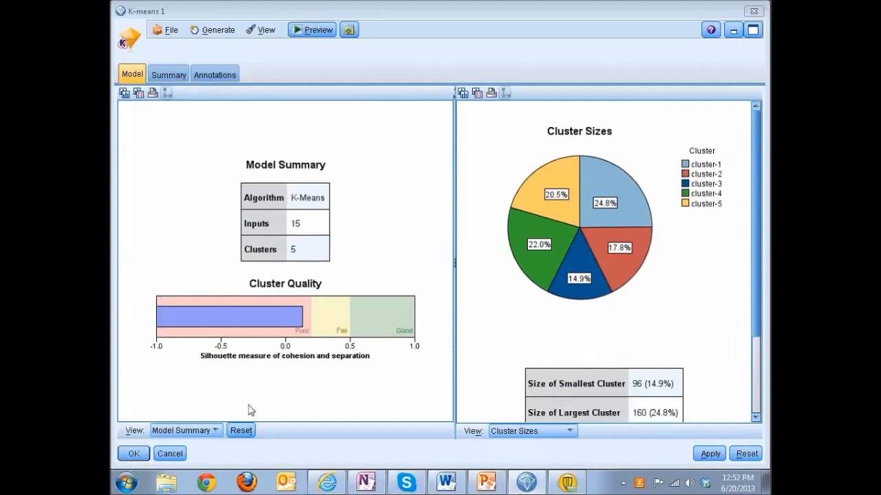
Step: Switch the K-means 1 model summary to the Clusters view and select all five clusters for comparison
click(184, 430)
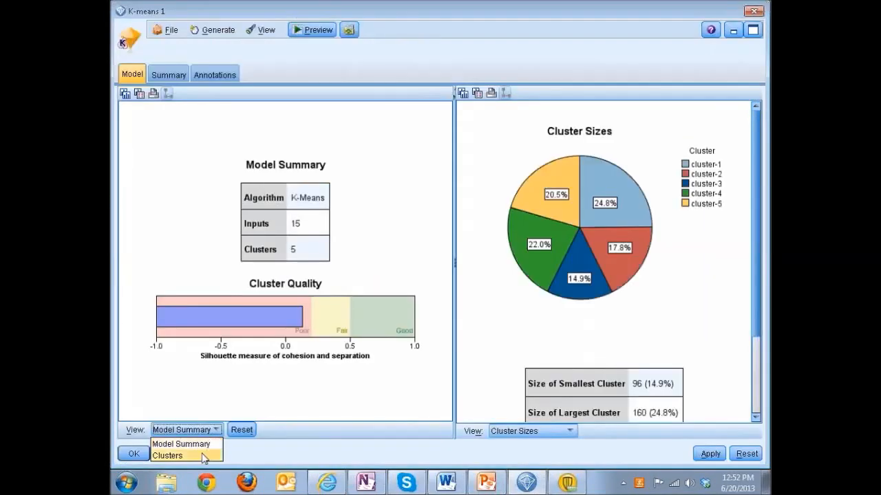
click(204, 456)
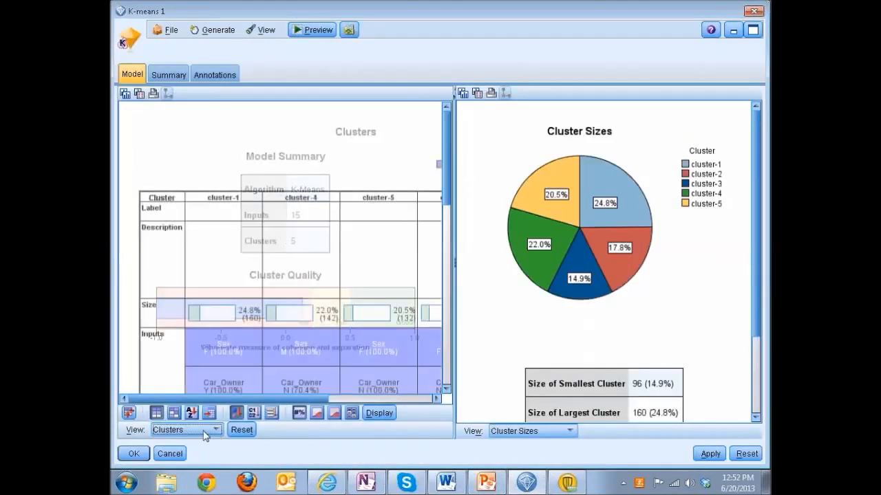
click(225, 202)
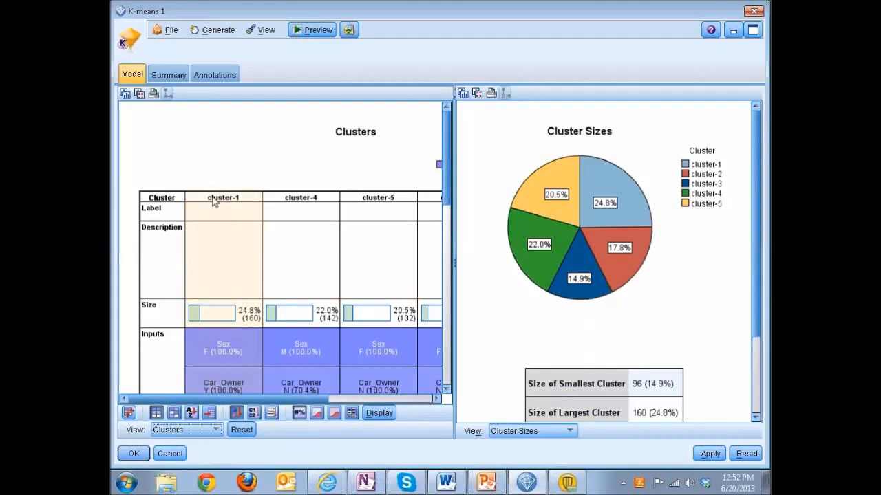
click(215, 201)
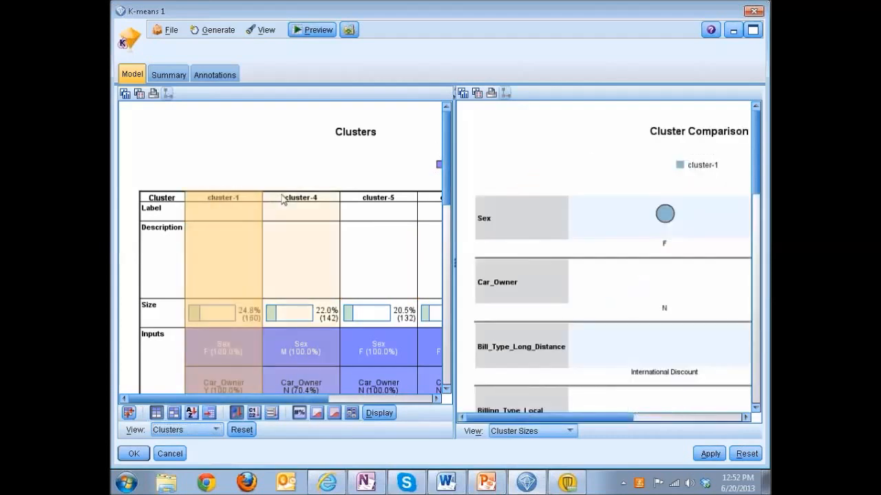
shift+click(363, 197)
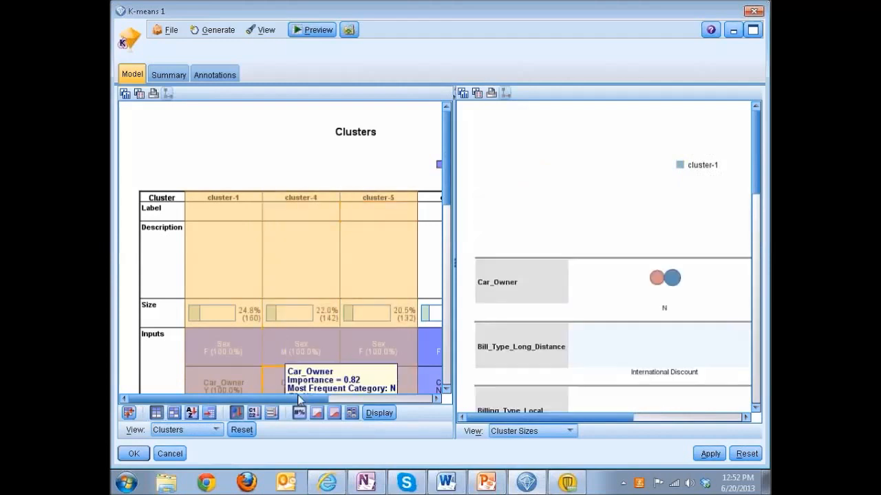
drag(301, 402, 340, 402)
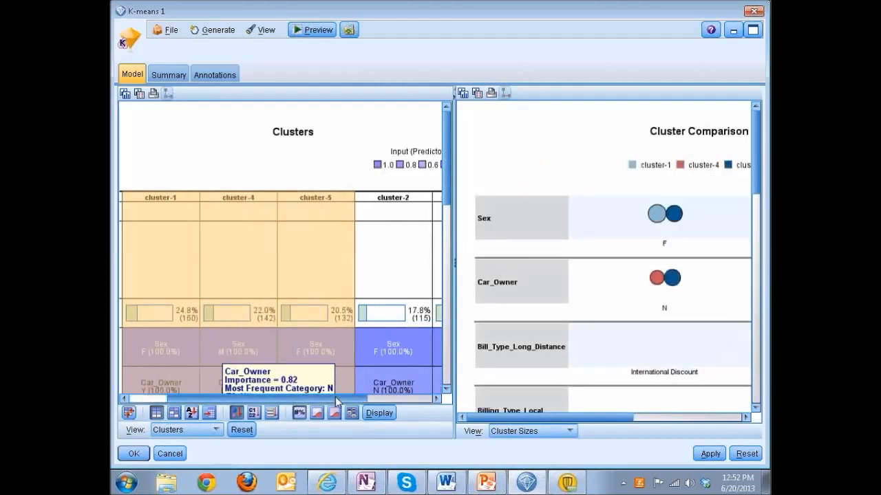
shift+click(383, 204)
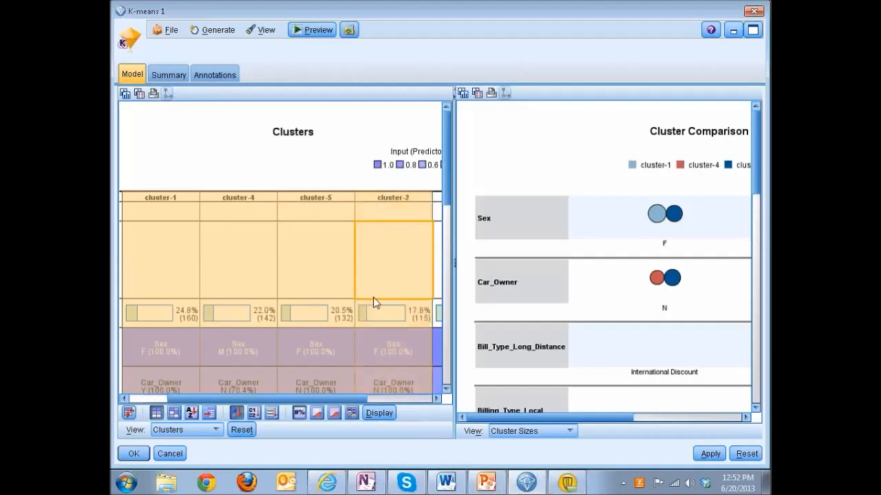
drag(339, 400, 403, 399)
shift+click(385, 198)
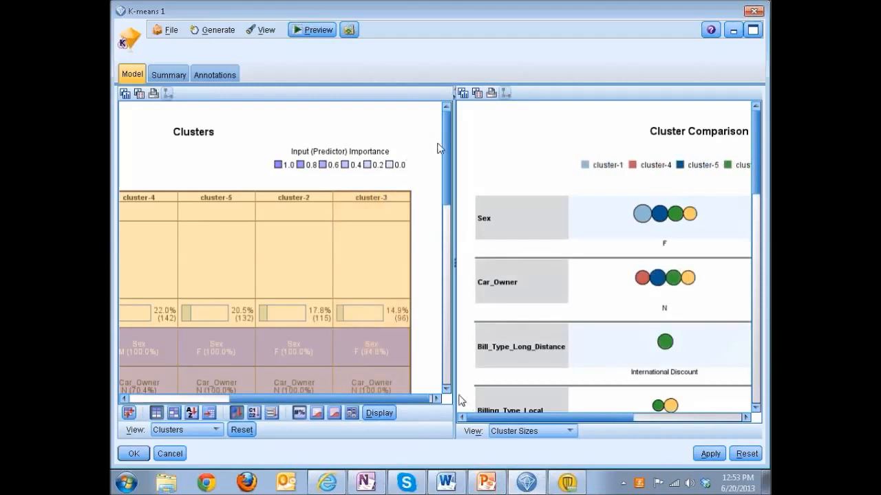
Step: Expand the Cluster Comparison to the full window, examine the inputs from Sex to Age_Bracket across clusters, and close K-means 1
click(455, 93)
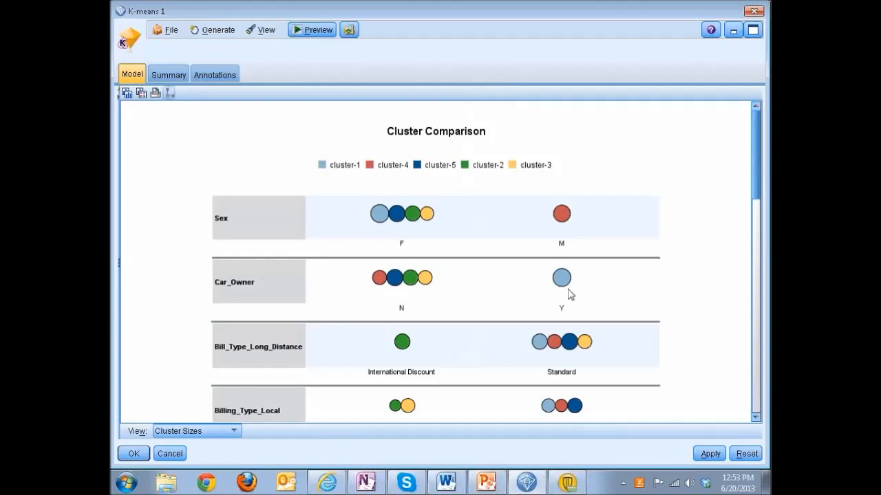
mouse_move(412, 286)
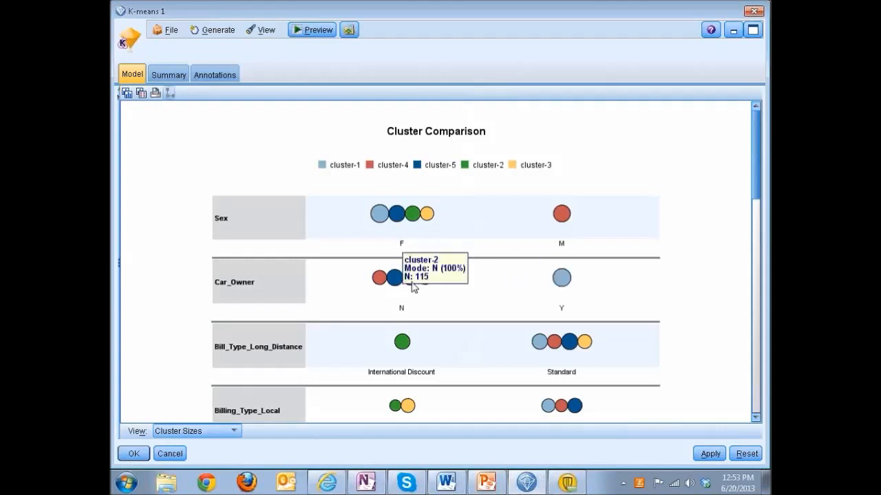
mouse_move(566, 279)
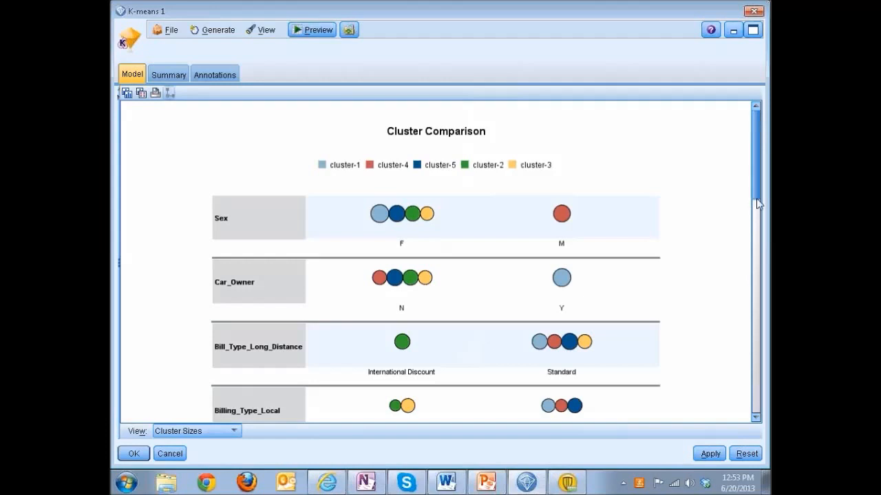
drag(756, 198, 756, 214)
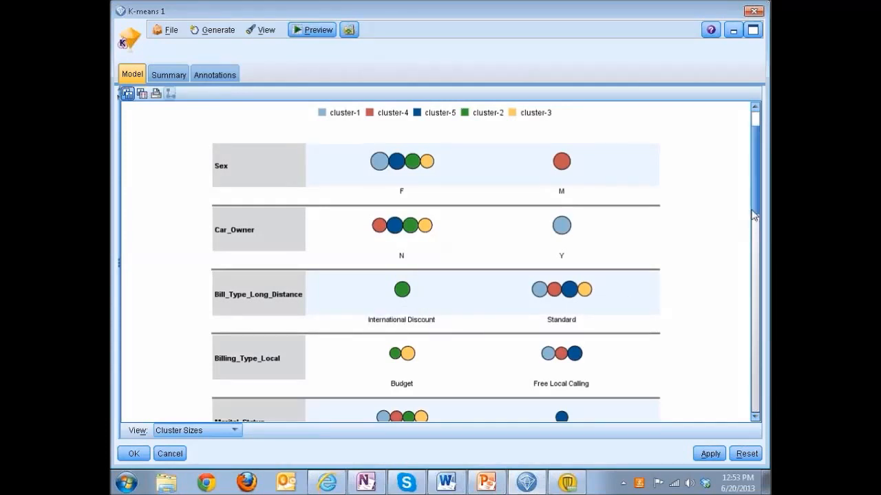
drag(754, 215, 754, 260)
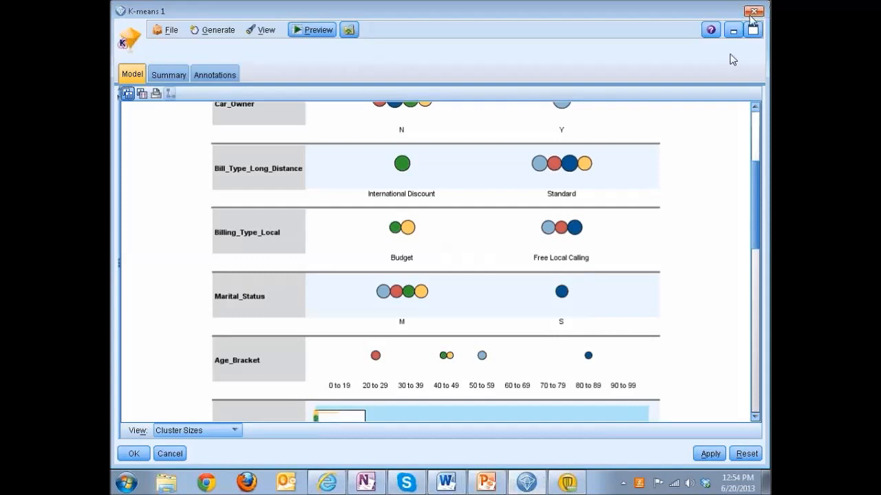
click(751, 12)
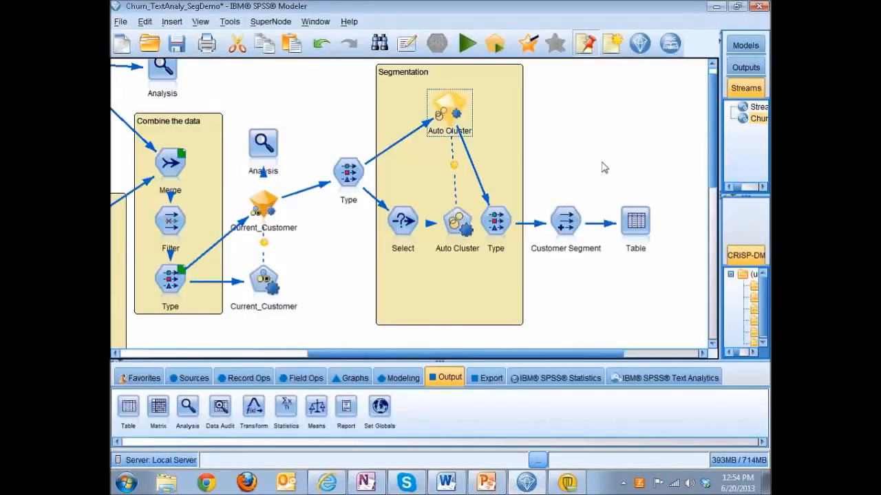
Step: Review the Customer Segment derive formula, and run the Table node to inspect the $XC-autocluster and Customer Segment columns
double_click(570, 224)
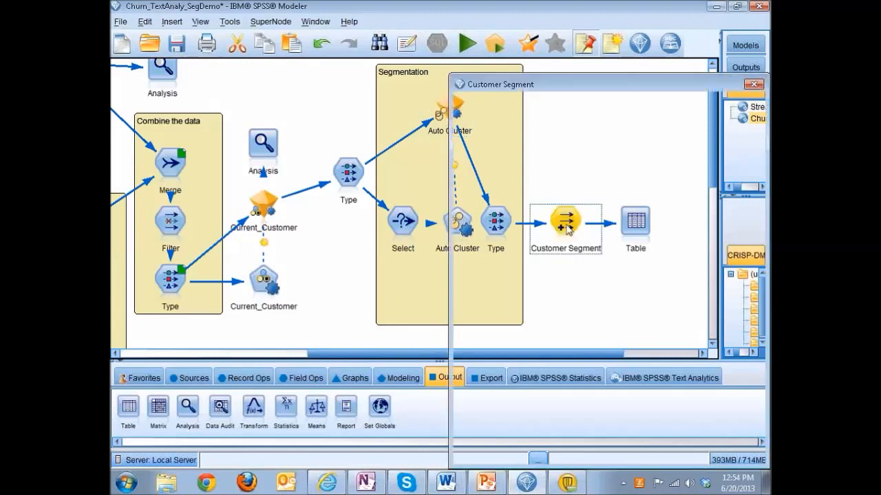
click(751, 84)
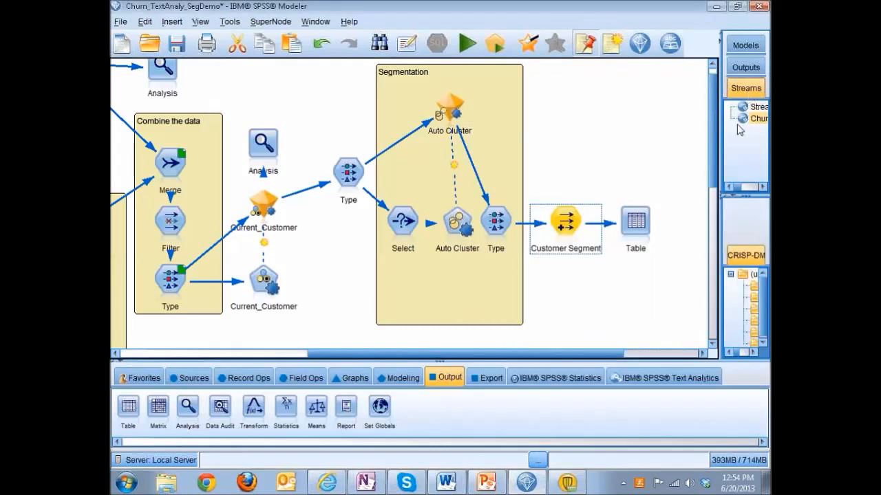
double_click(639, 223)
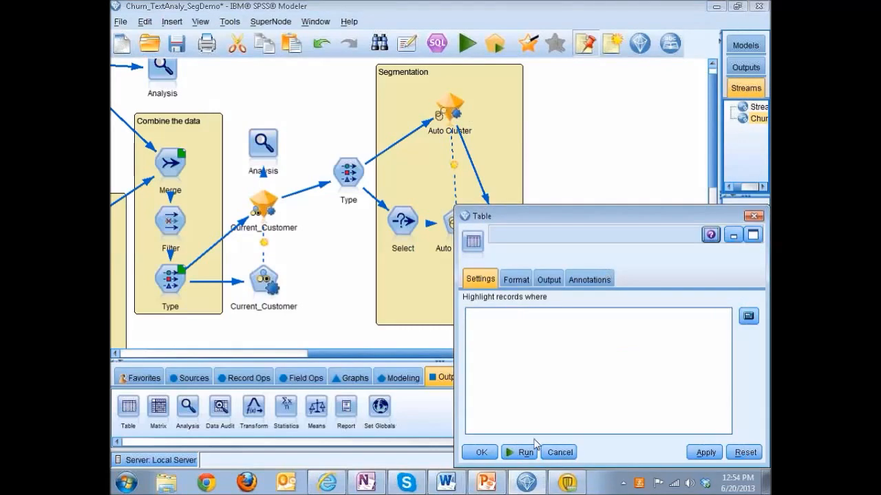
click(520, 451)
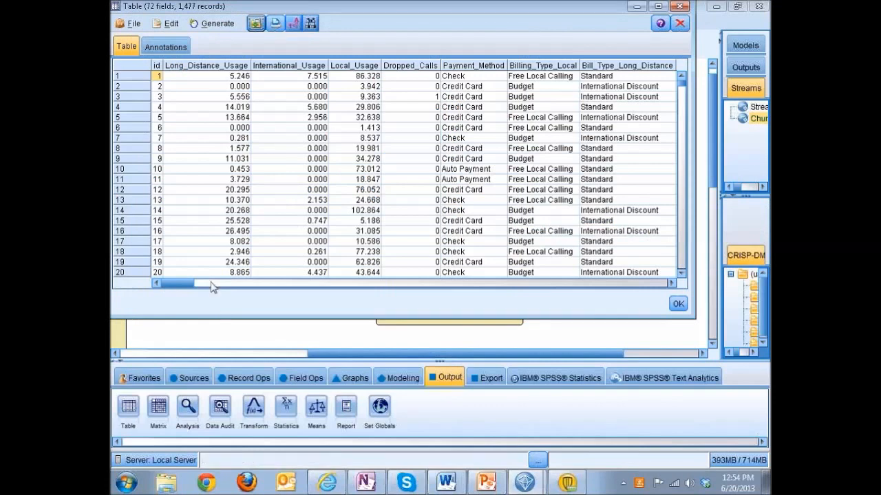
drag(187, 284, 666, 285)
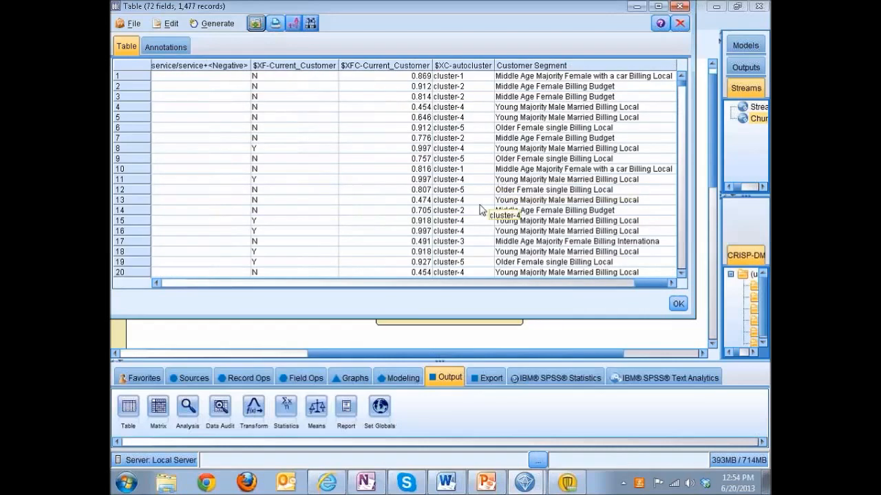
click(676, 7)
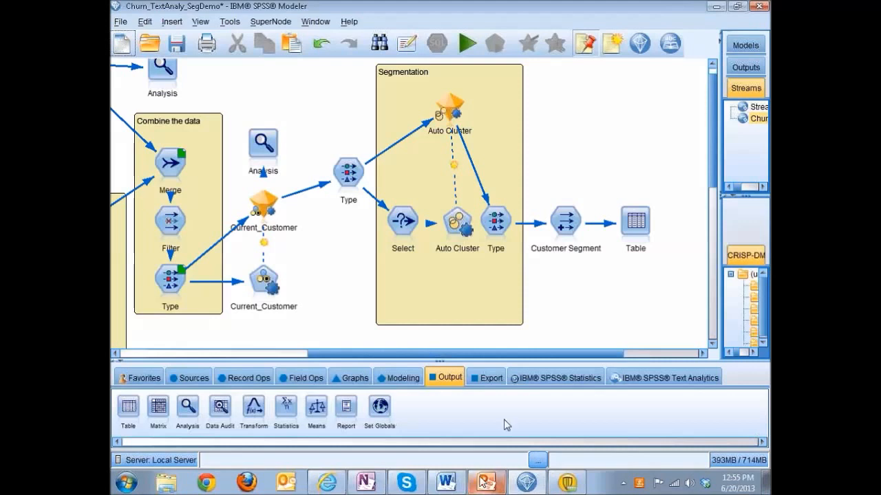
Step: Exit SPSS Modeler without saving the session changes and switch to the SPSS Customer Analytics presentation in PowerPoint
click(765, 9)
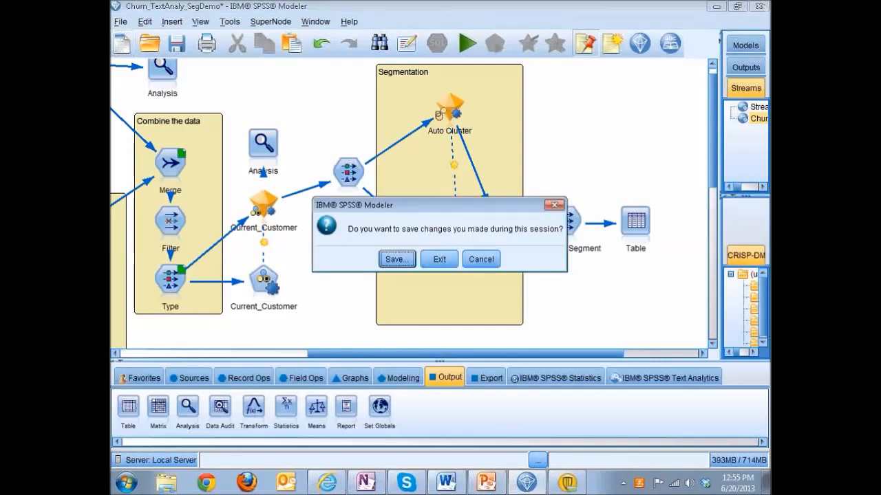
click(438, 260)
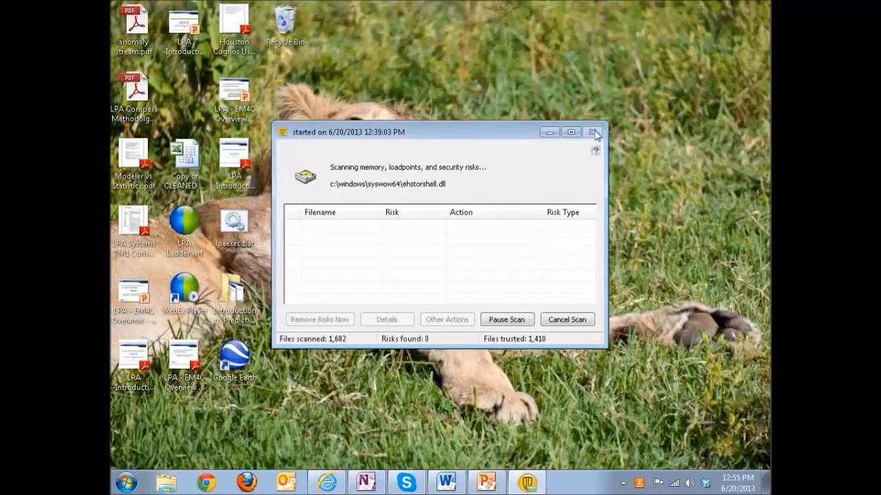
click(486, 482)
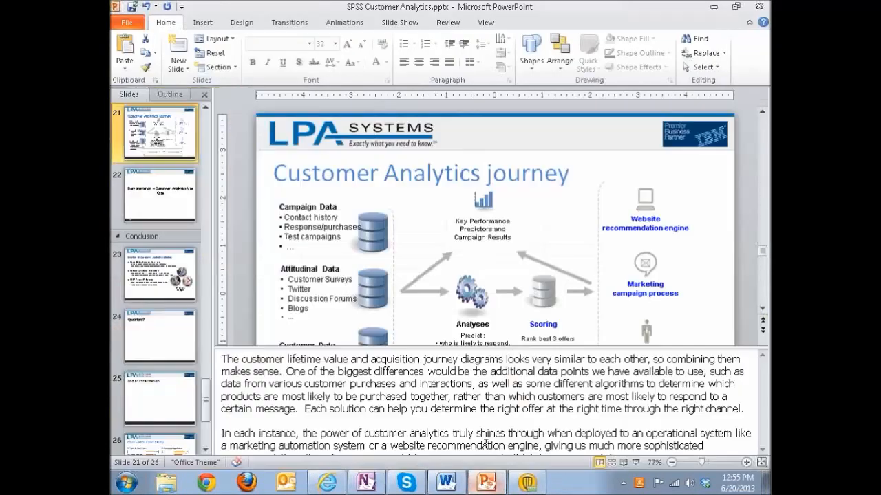